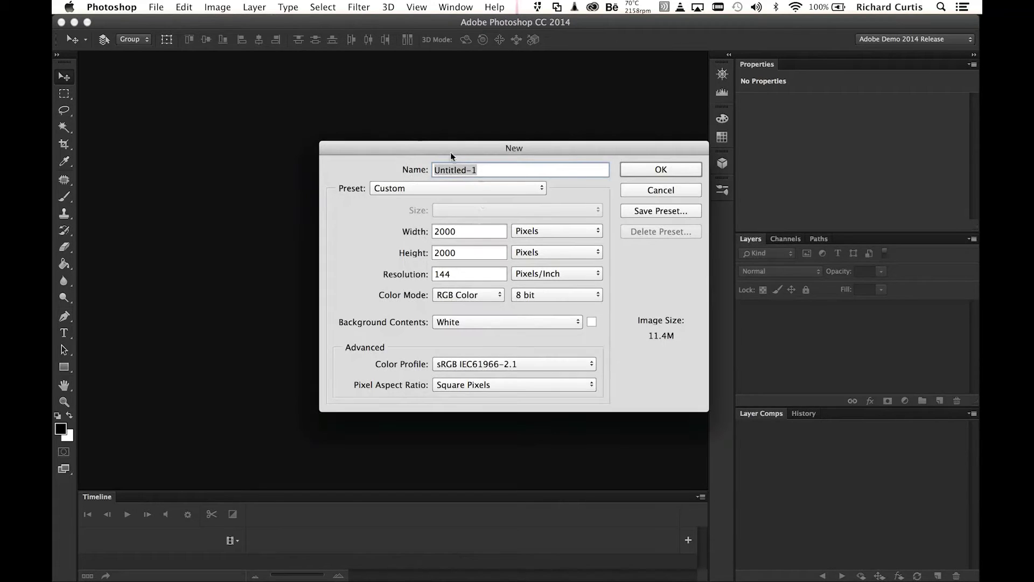
Confirm the new 2000 × 2000 pixel, 144 ppi document
left_click(680, 190)
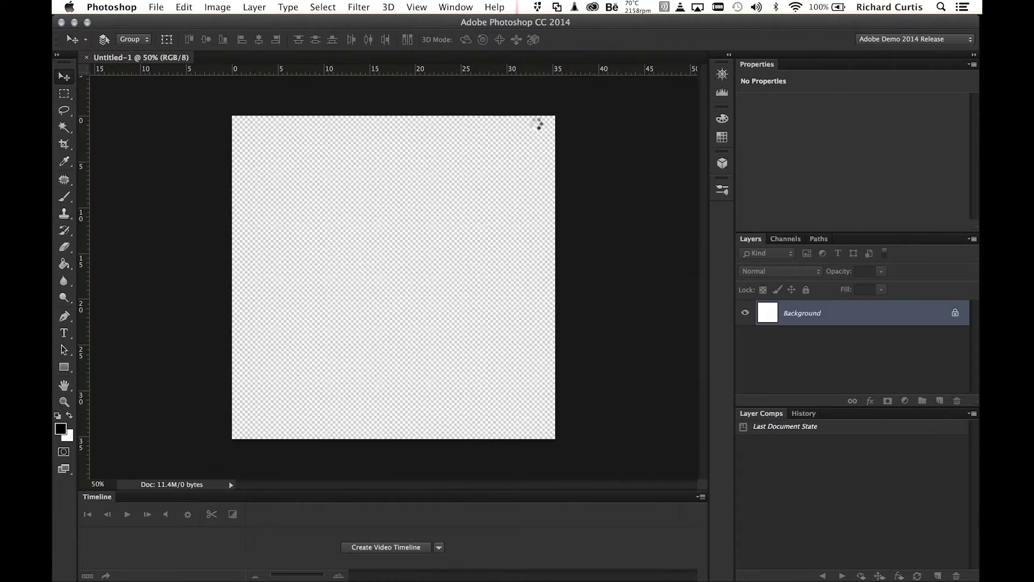
Import knight.stl as a 3D layer at default scene size, declining the 3D workspace
left_click(389, 7)
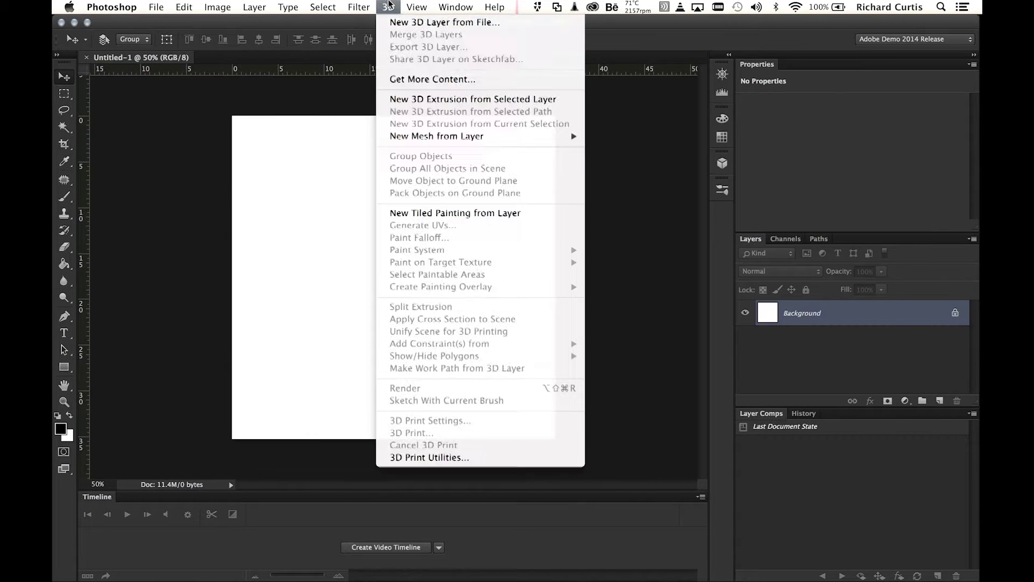
left_click(410, 26)
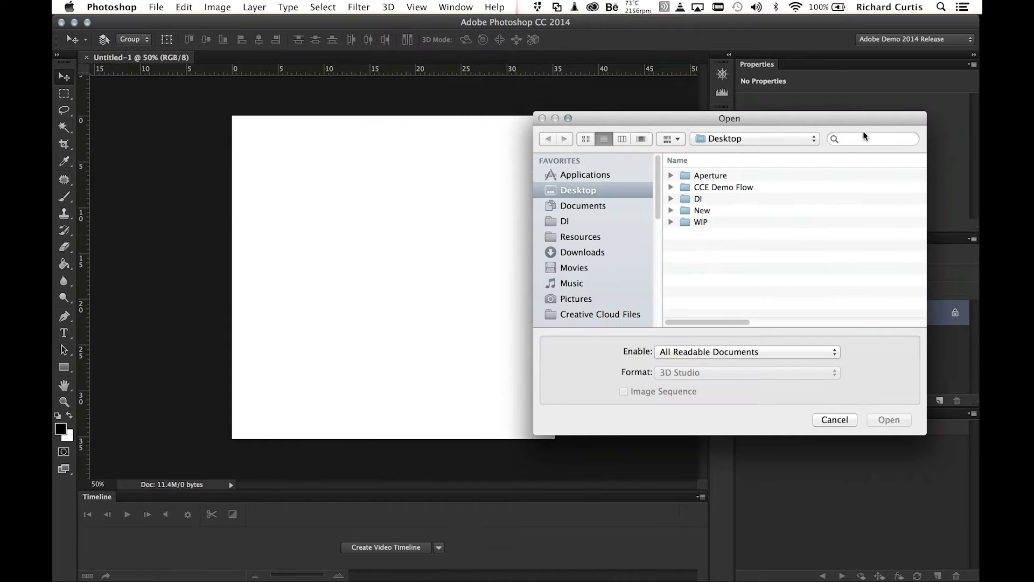
type("knight")
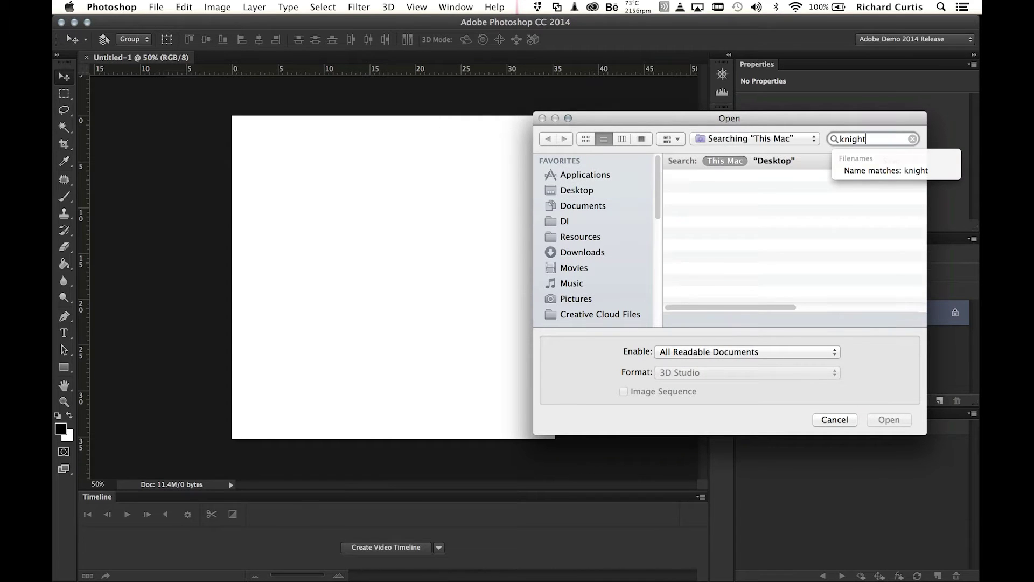
left_click(895, 171)
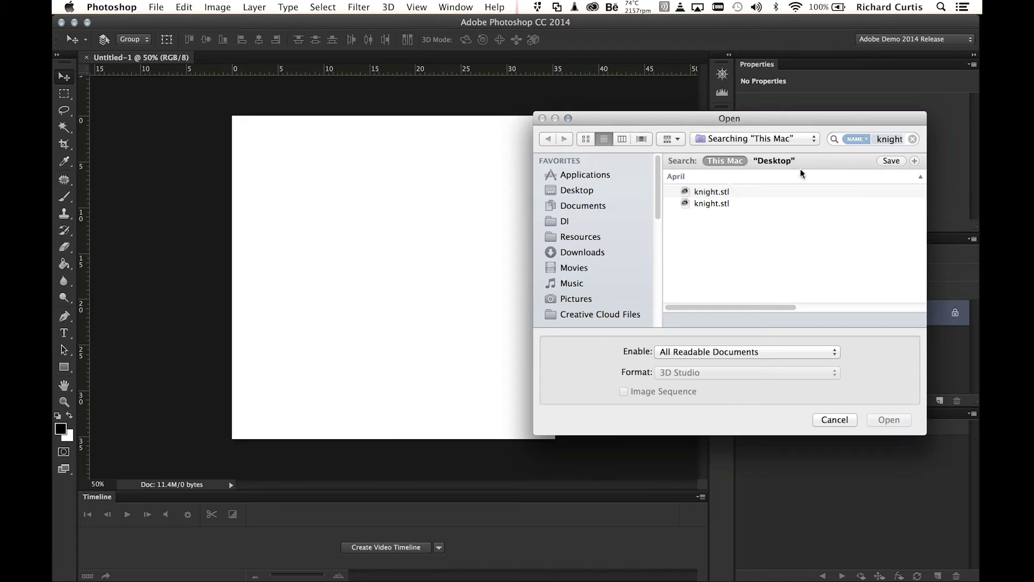
left_click(695, 192)
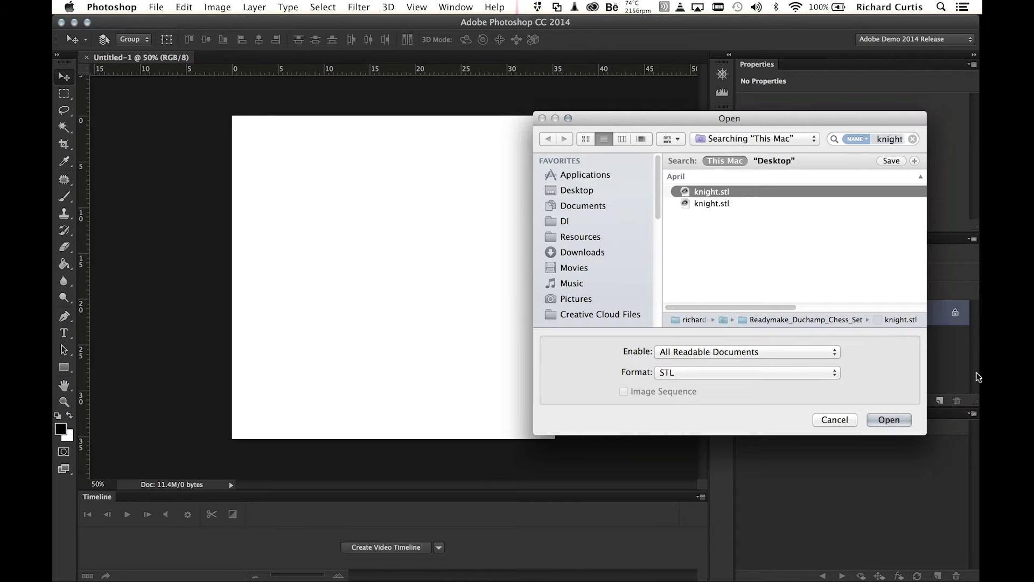
left_click(888, 419)
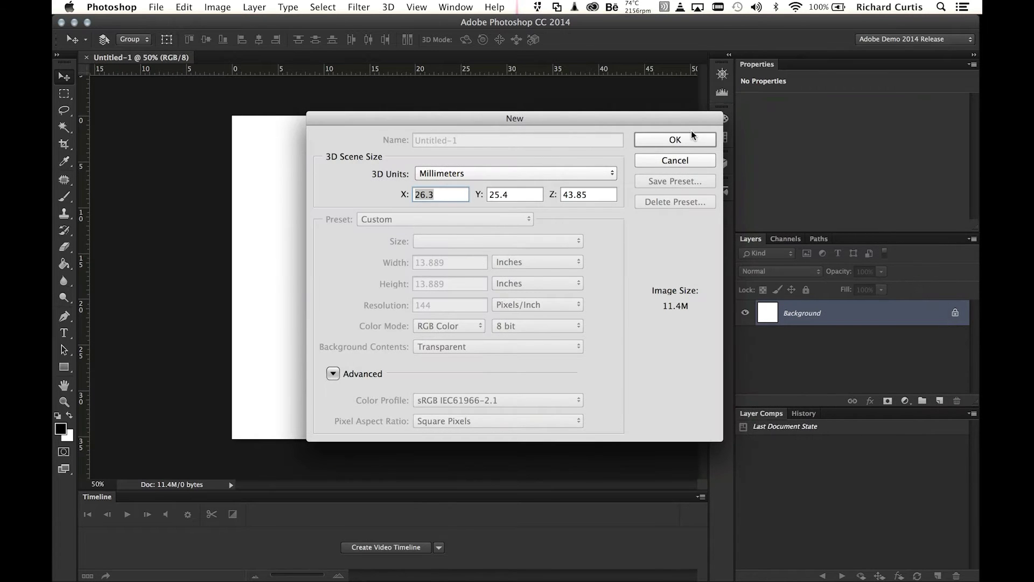
left_click(676, 140)
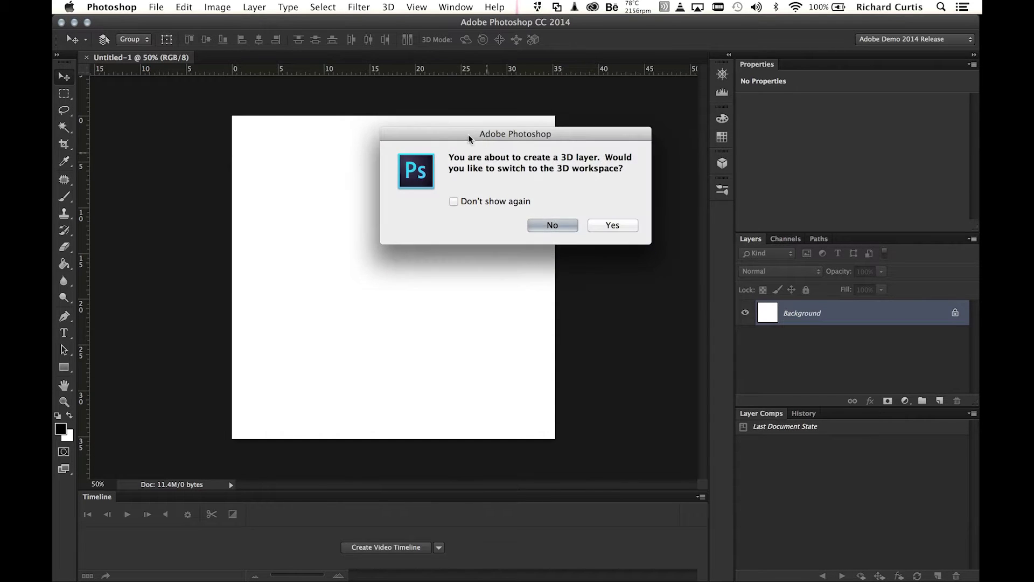
left_click(559, 231)
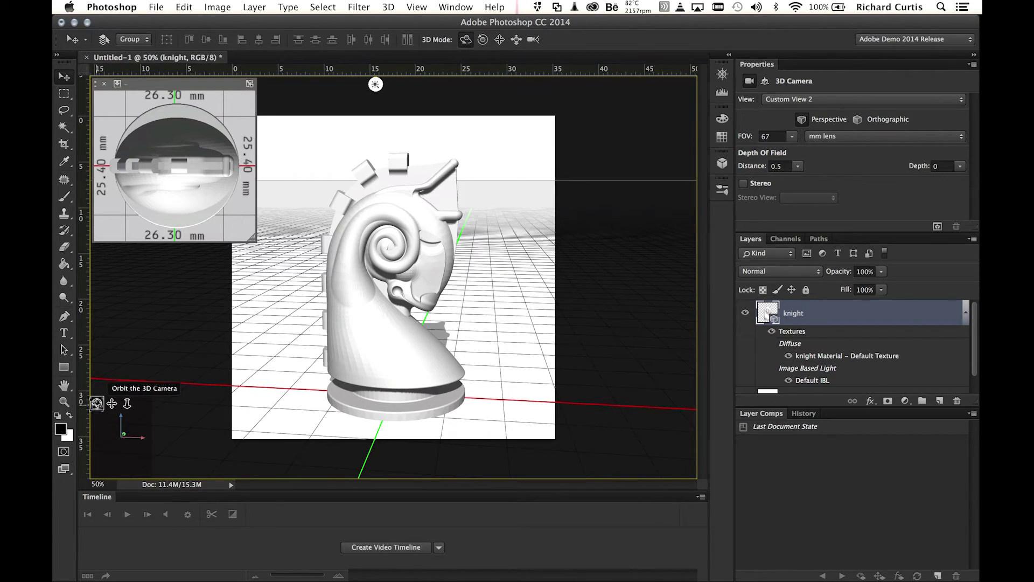
Orbit, pan and dolly around the knight, ending on a close-up of its spiral-maned head
left_click_drag(97, 403, 80, 404)
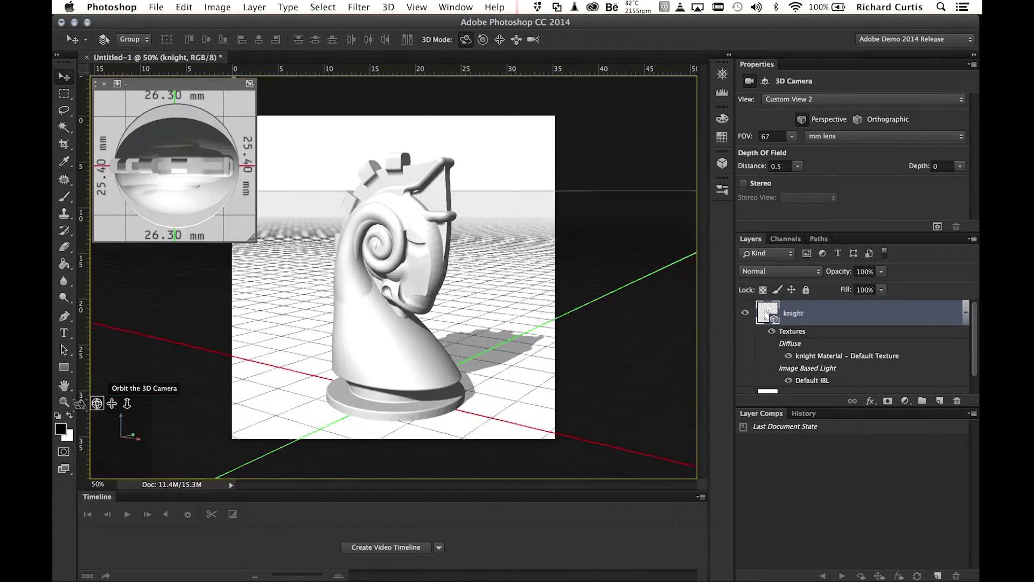
left_click_drag(120, 351, 119, 389)
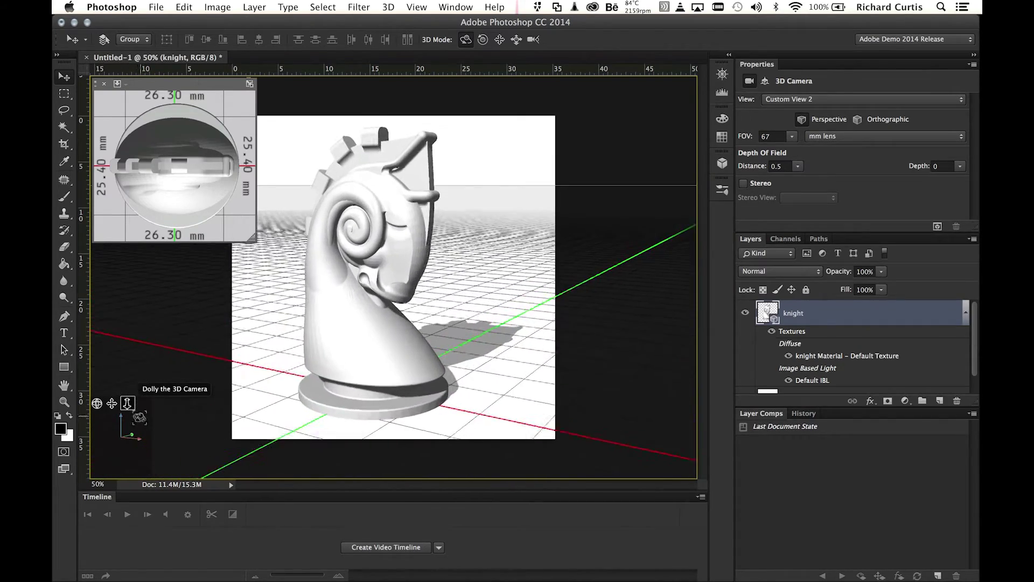
left_click_drag(136, 431, 110, 440)
left_click_drag(97, 403, 132, 273)
left_click_drag(127, 403, 133, 322)
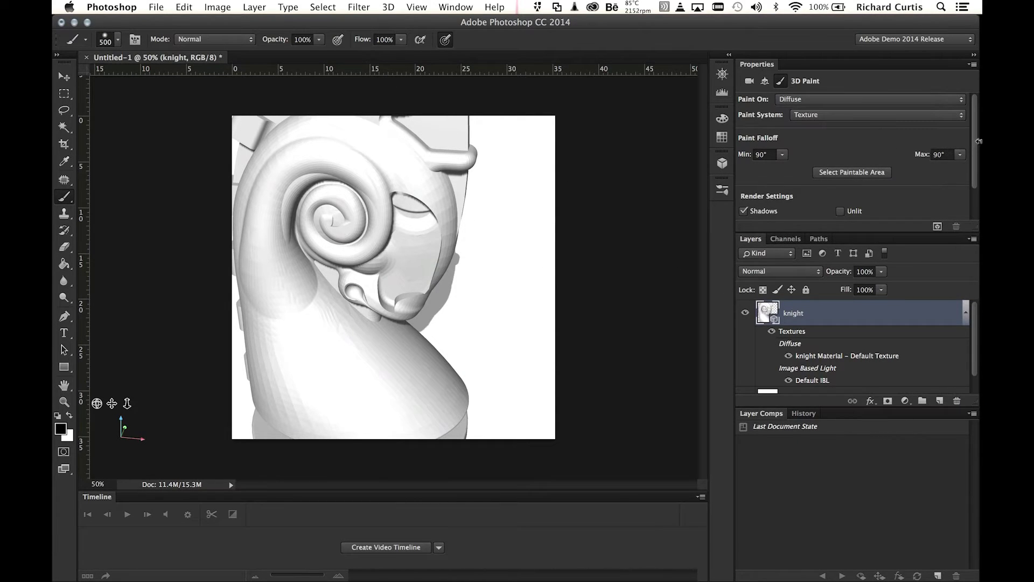
Change the paint colour from red to orange with the on-canvas colour picker
scroll(976, 160, "down", 2)
scroll(976, 160, "down", 2)
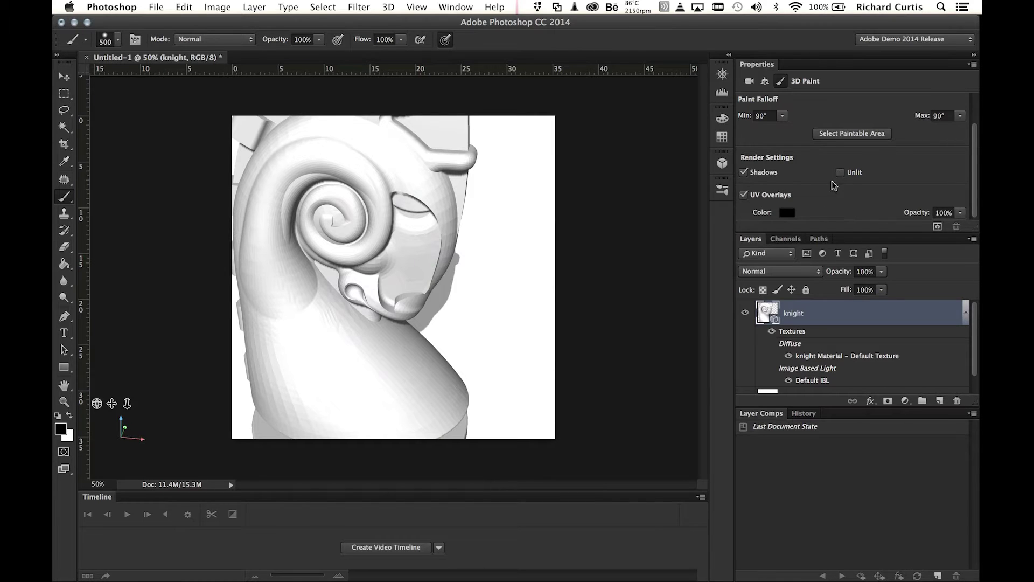
left_click(305, 307, "ctrl+alt+super")
mouse_move(417, 152)
left_mouse_down()
mouse_move(411, 127)
mouse_move(435, 128)
left_mouse_up()
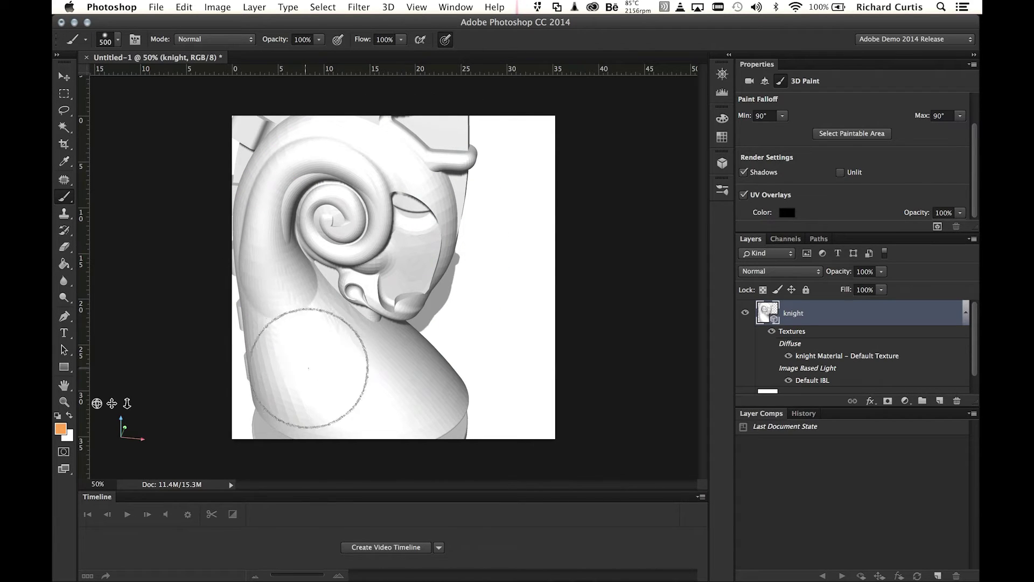
mouse_move(314, 373)
left_mouse_down()
mouse_move(348, 374)
mouse_move(339, 375)
left_mouse_up()
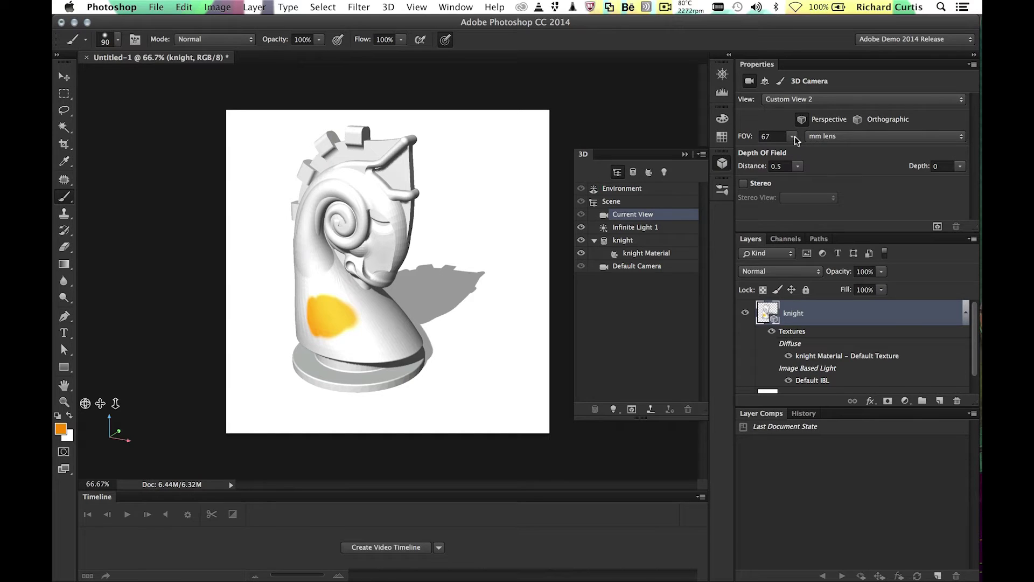
Widen the camera field of view from 67 to 186 and paint the spiral's inner coils orange
mouse_move(797, 152)
left_mouse_down()
mouse_move(808, 149)
mouse_move(800, 138)
left_mouse_up()
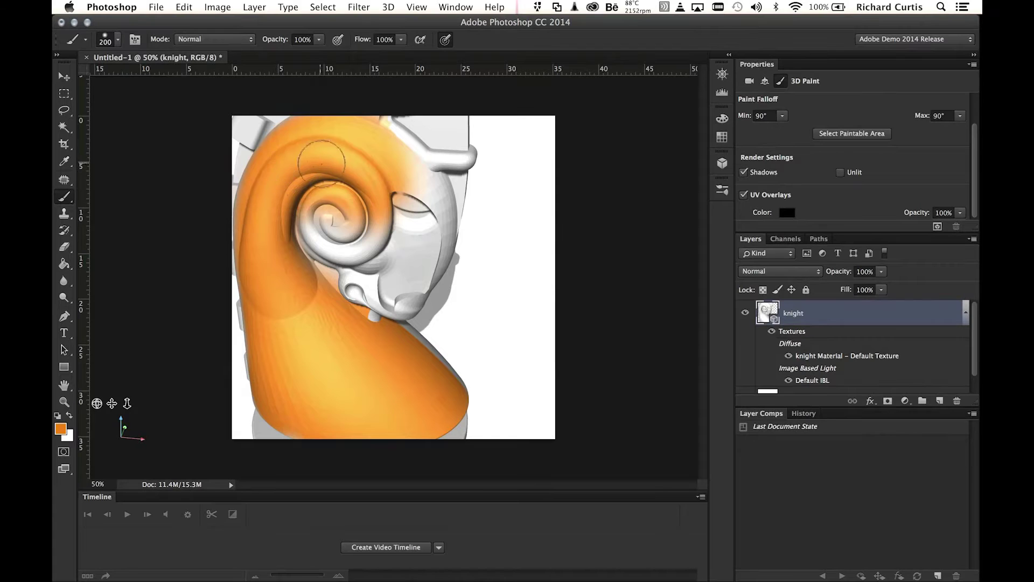
mouse_move(332, 189)
left_mouse_down()
mouse_move(334, 230)
mouse_move(368, 217)
left_mouse_up()
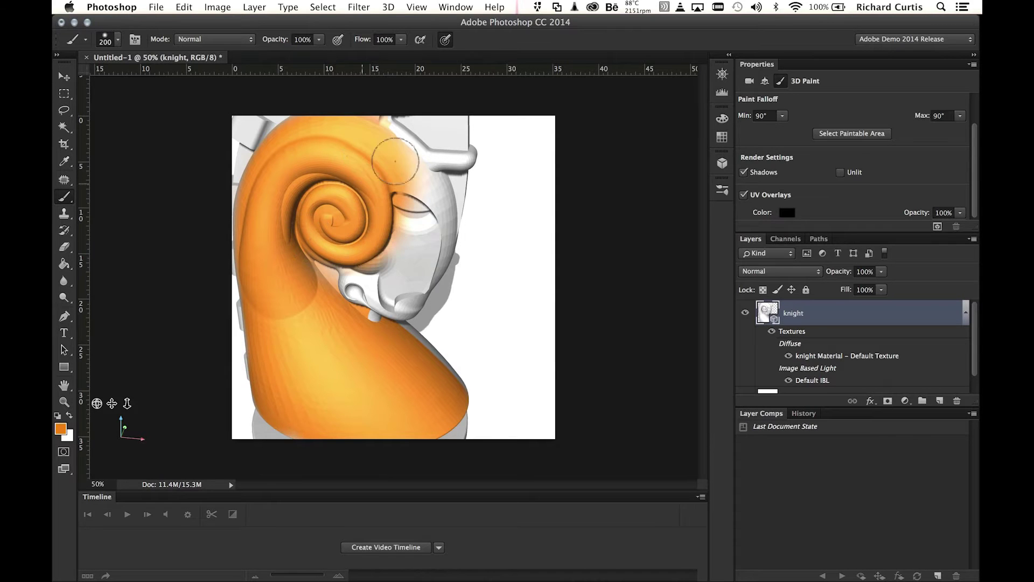
mouse_move(97, 403)
left_mouse_down()
mouse_move(194, 383)
mouse_move(127, 385)
left_mouse_up()
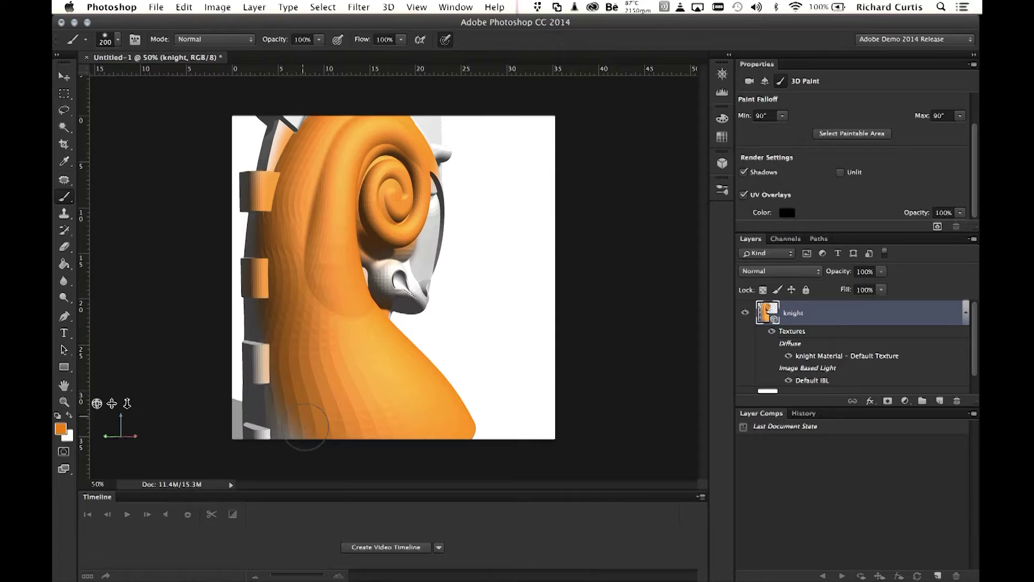
Render the knight unlit in flat colour and orbit it to a new angle
left_click(842, 173)
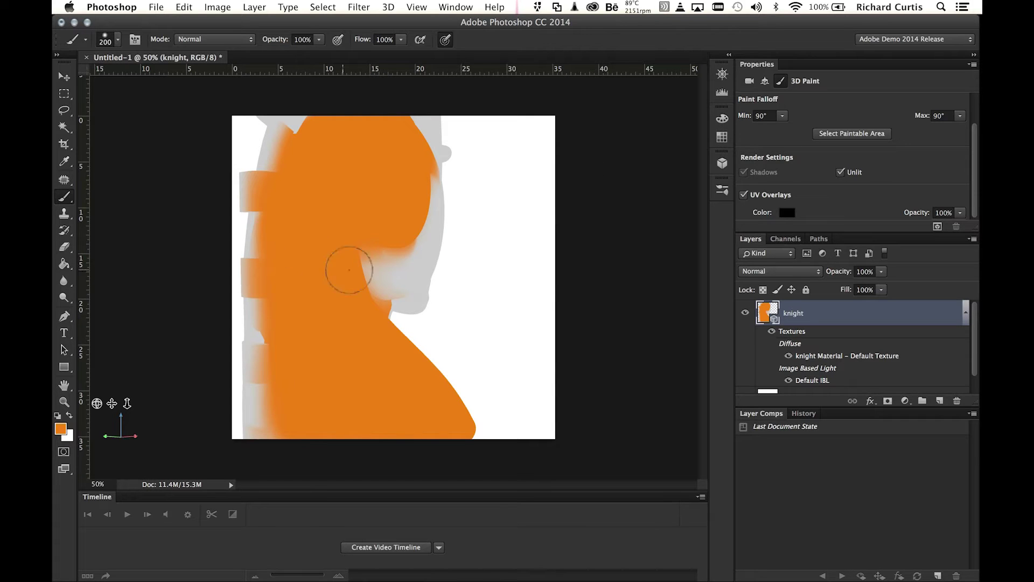
left_click_drag(96, 403, 441, 414)
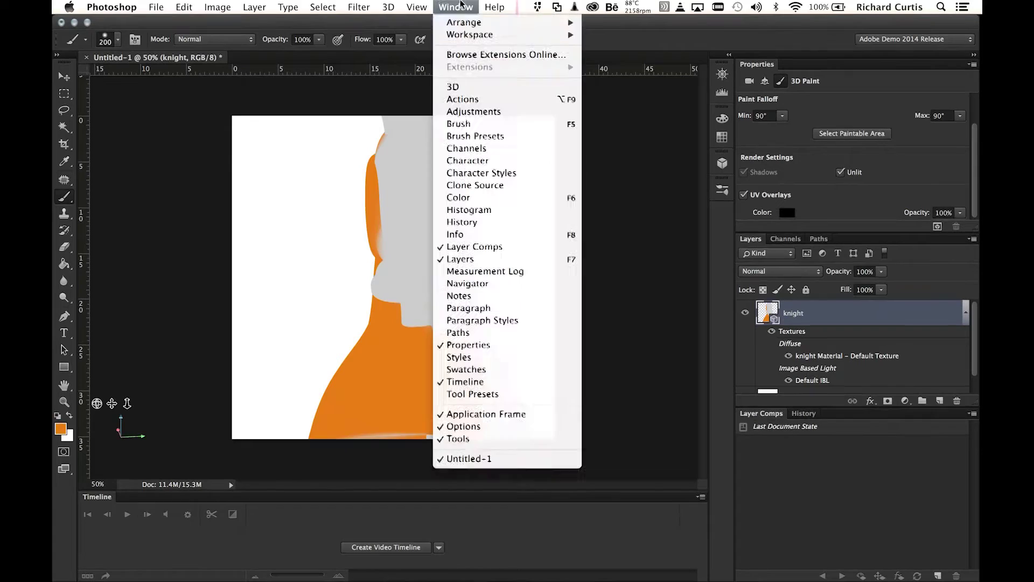
Turn on wireframe lines over the knight in the 3D scene settings
left_click(472, 85)
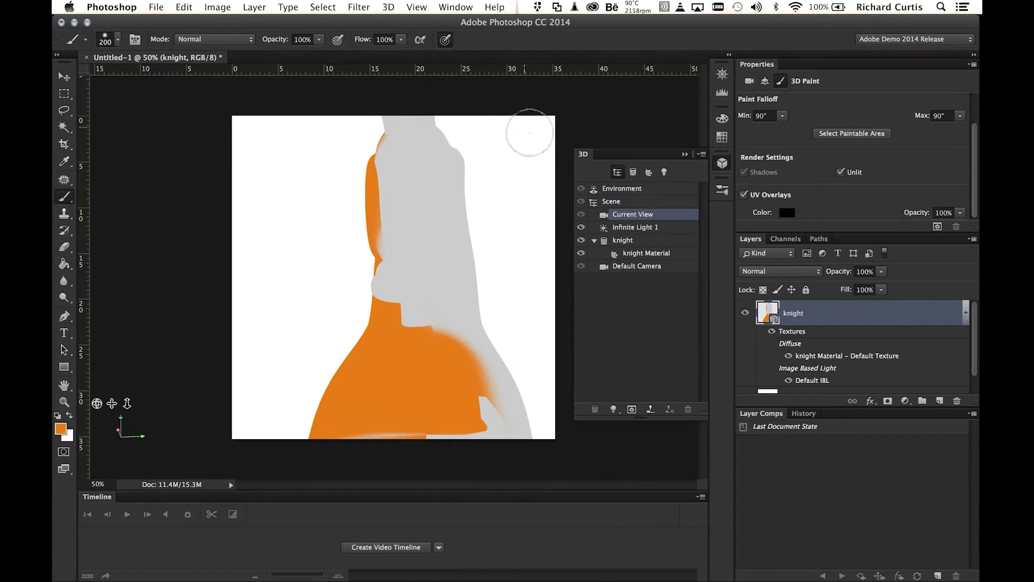
left_click(614, 201)
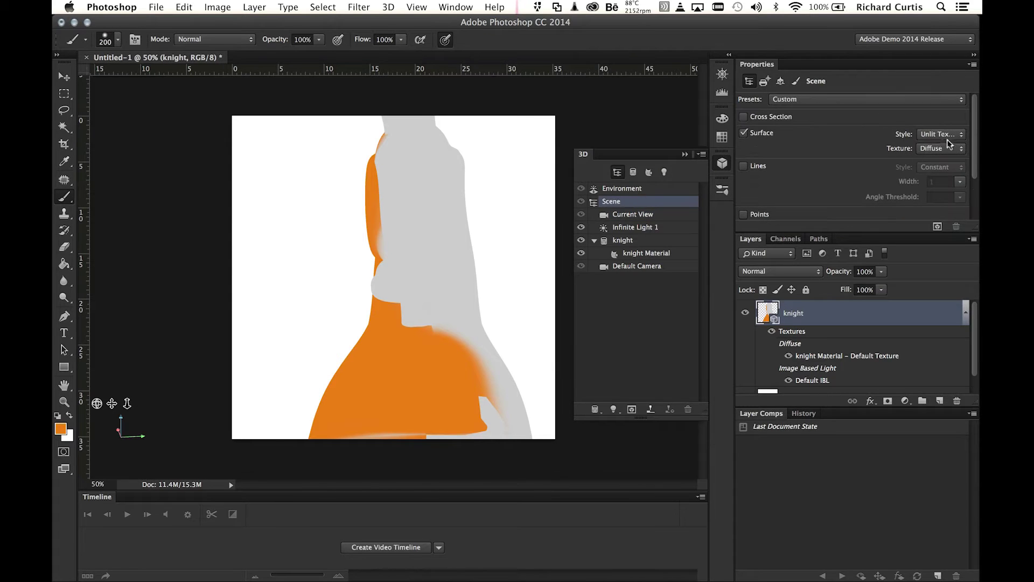
left_click(744, 167)
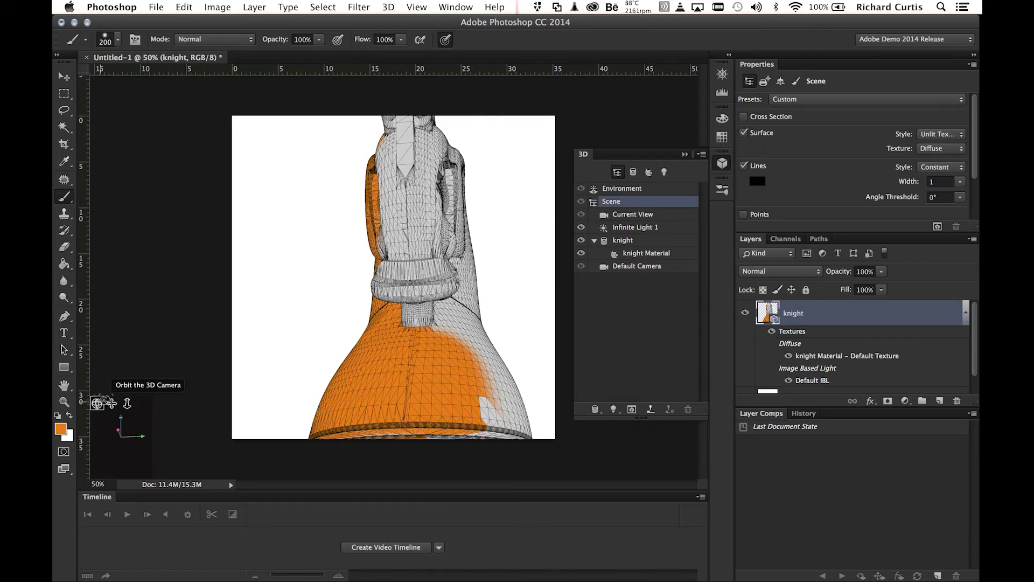
Rotate the knight and paint orange over its grey upper-right area
left_click_drag(102, 402, 143, 481)
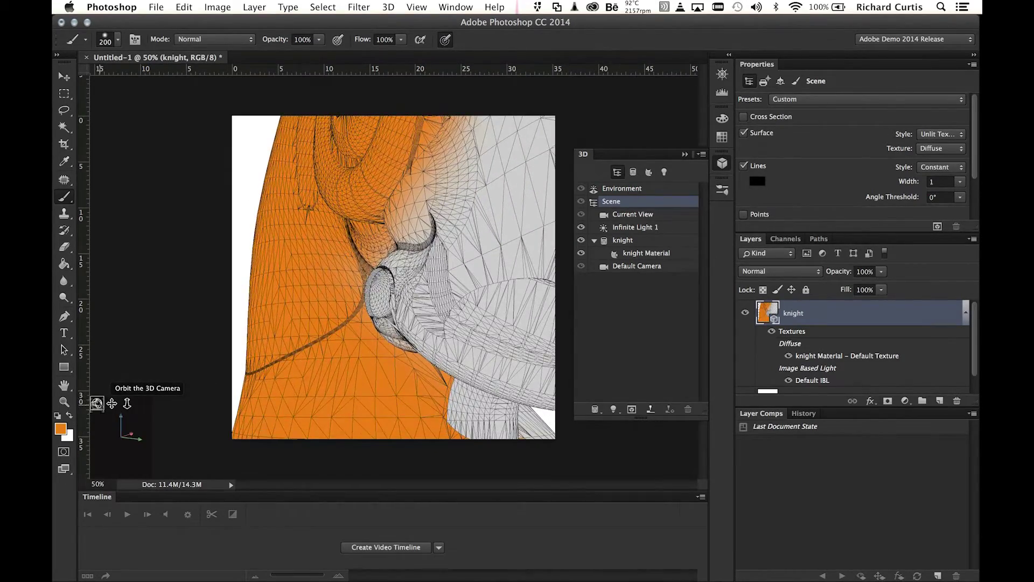
left_click_drag(96, 402, 90, 410)
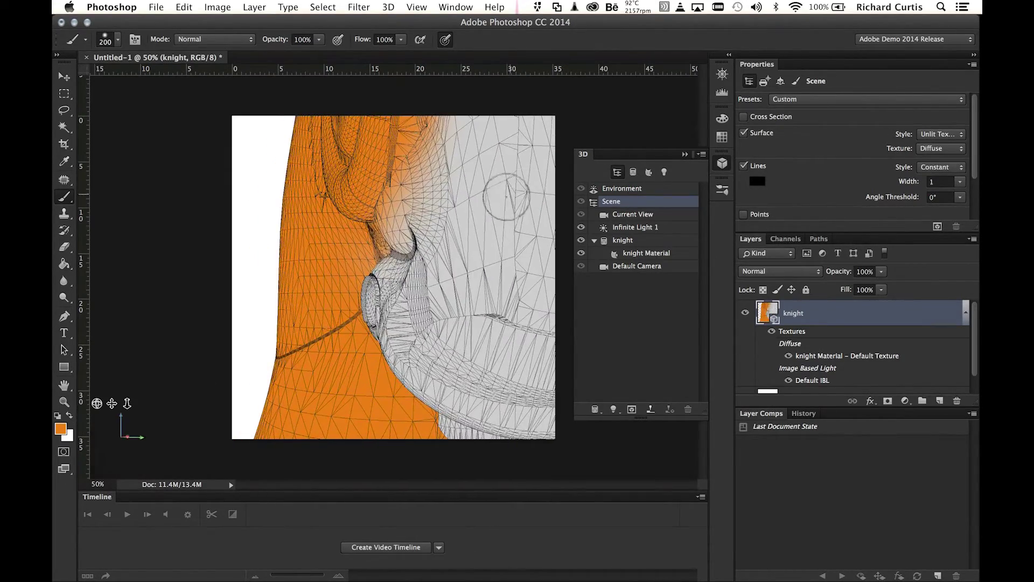
mouse_move(477, 197)
left_mouse_down()
mouse_move(482, 140)
mouse_move(428, 156)
mouse_move(399, 237)
left_mouse_up()
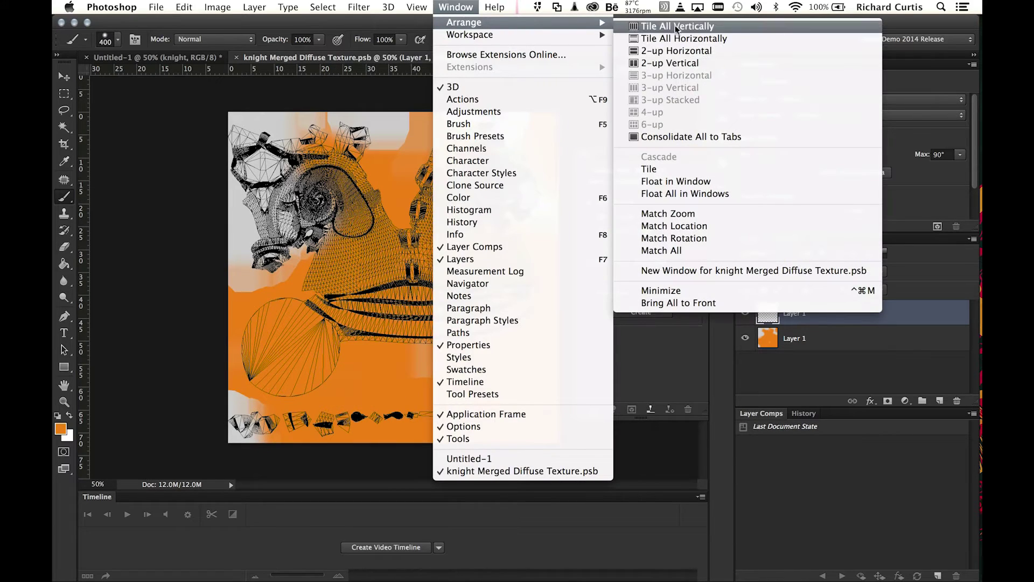
Arrange the documents 2-up vertically and paint orange onto the texture's head area with a smaller brush
left_click(694, 63)
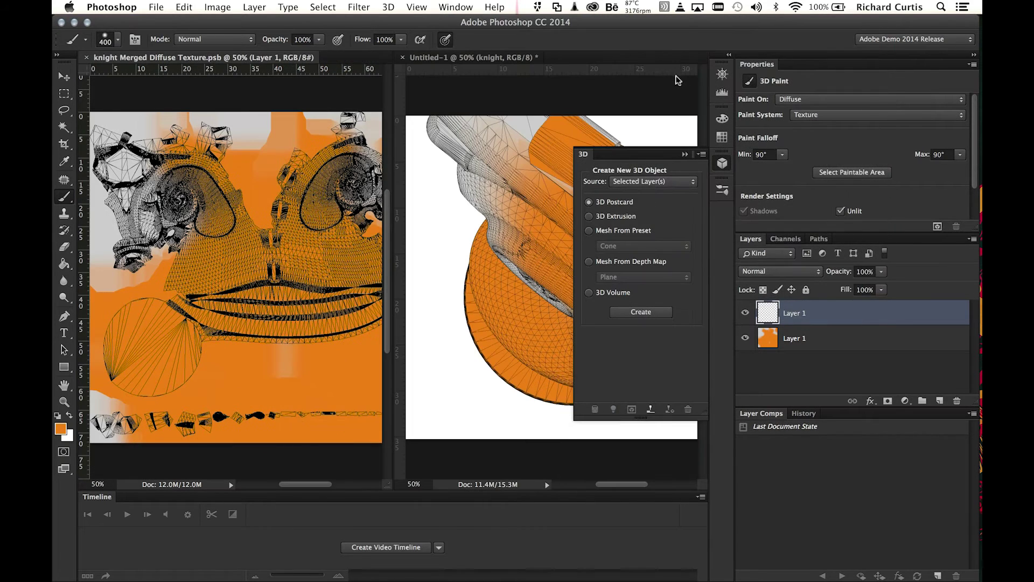
left_click(686, 155)
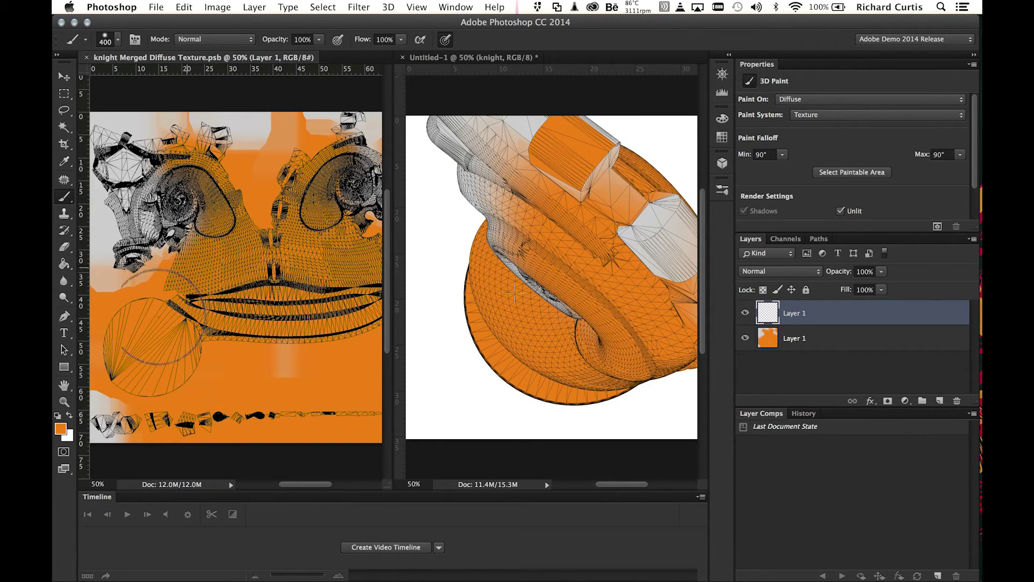
key("super+plus")
key("super+plus")
key("super+plus")
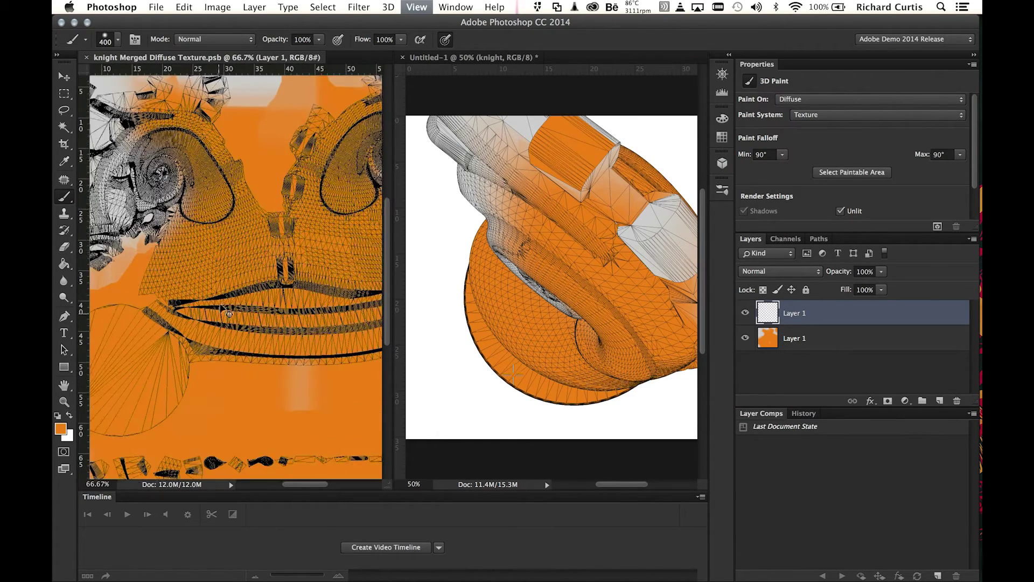
mouse_move(271, 229)
left_mouse_down()
mouse_move(203, 295)
mouse_move(150, 323)
mouse_move(210, 307)
mouse_move(254, 409)
mouse_move(196, 267)
mouse_move(289, 240)
mouse_move(279, 284)
mouse_move(120, 289)
mouse_move(268, 237)
mouse_move(194, 314)
mouse_move(225, 157)
left_mouse_up()
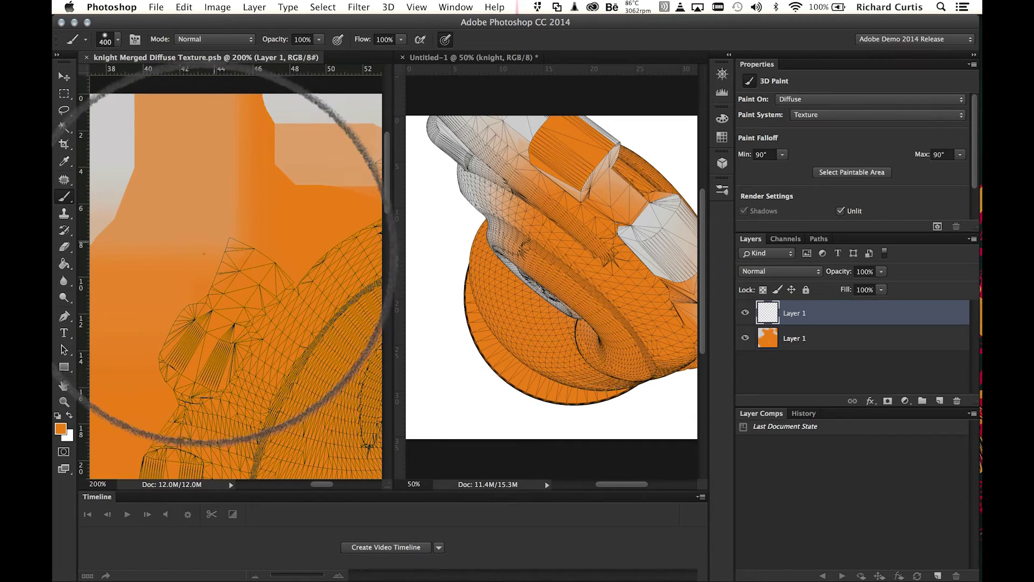
key("bracketleft")
key("bracketleft")
key("bracketleft")
key("bracketleft")
key("bracketleft")
key("bracketleft")
key("bracketleft")
key("bracketleft")
key("bracketleft")
key("bracketleft")
key("bracketleft")
key("bracketleft")
scroll(305, 109, "right", 5)
mouse_move(301, 118)
left_mouse_down()
mouse_move(218, 102)
mouse_move(230, 134)
mouse_move(240, 118)
mouse_move(244, 139)
mouse_move(265, 136)
left_mouse_up()
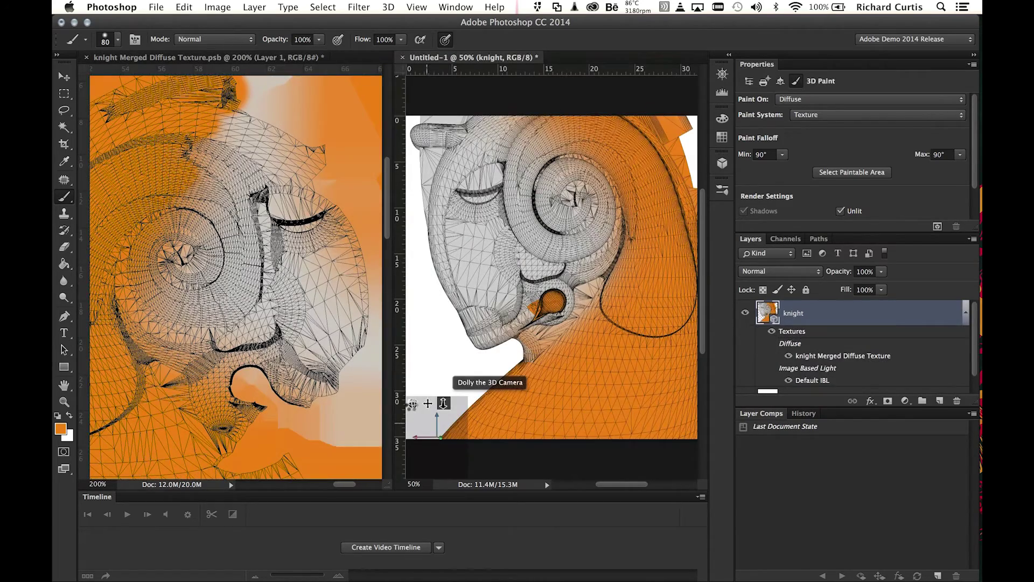
Check the knight's face and zoom the texture to 500% on the eye curve
mouse_move(428, 403)
left_mouse_down()
mouse_move(442, 403)
mouse_move(437, 414)
left_mouse_up()
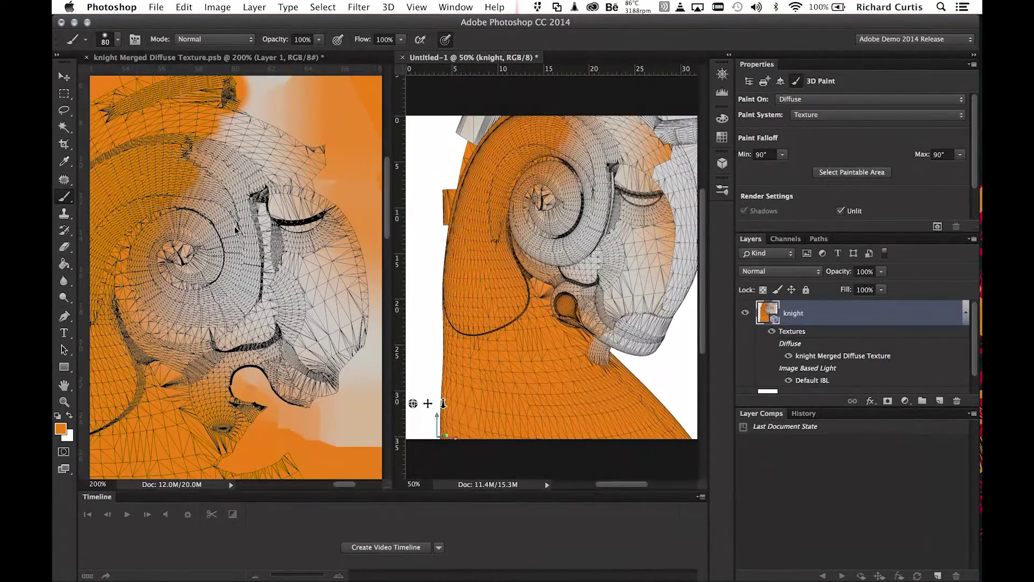
left_click(234, 233)
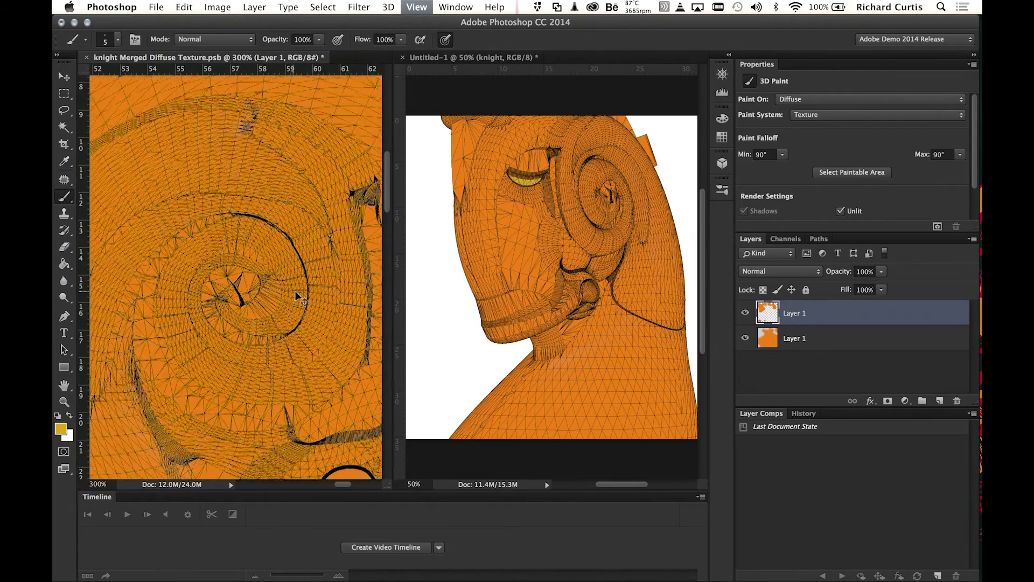
key("super+equal")
left_click_drag(296, 295, 252, 386)
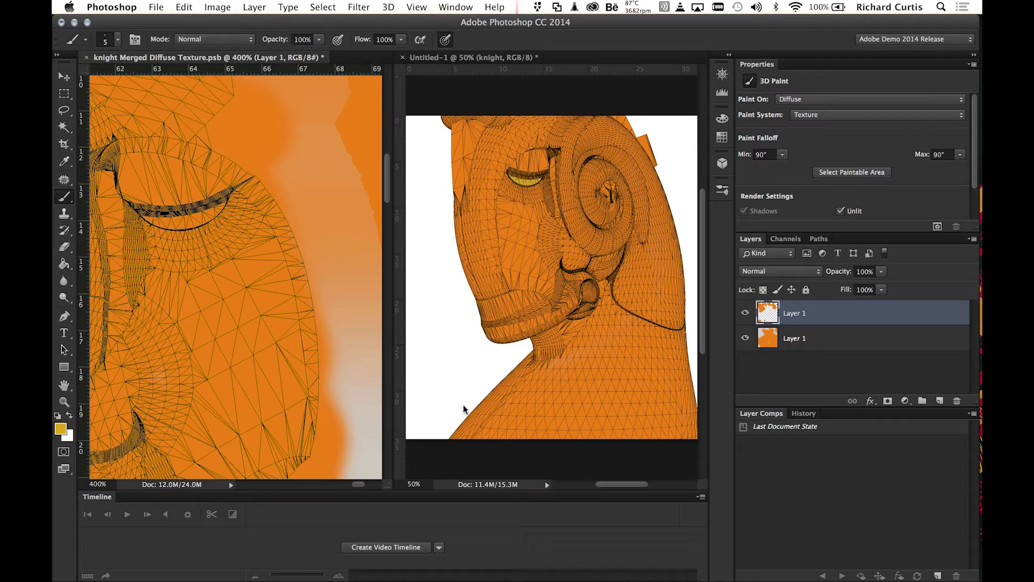
left_click(425, 424)
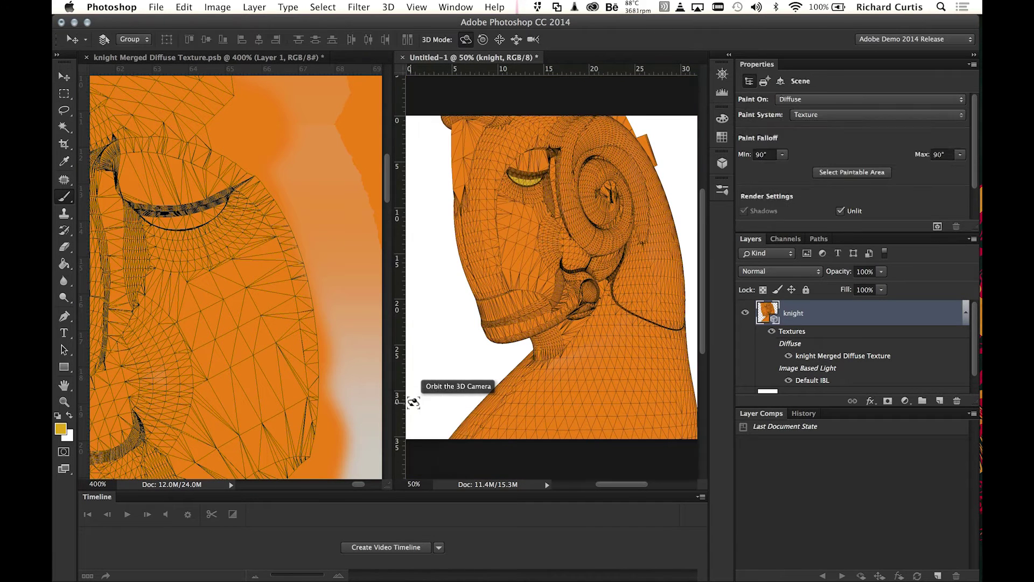
mouse_move(420, 405)
left_mouse_down()
mouse_move(485, 411)
mouse_move(494, 395)
mouse_move(488, 405)
mouse_move(447, 381)
mouse_move(443, 488)
left_mouse_up()
left_click_drag(443, 403, 431, 410)
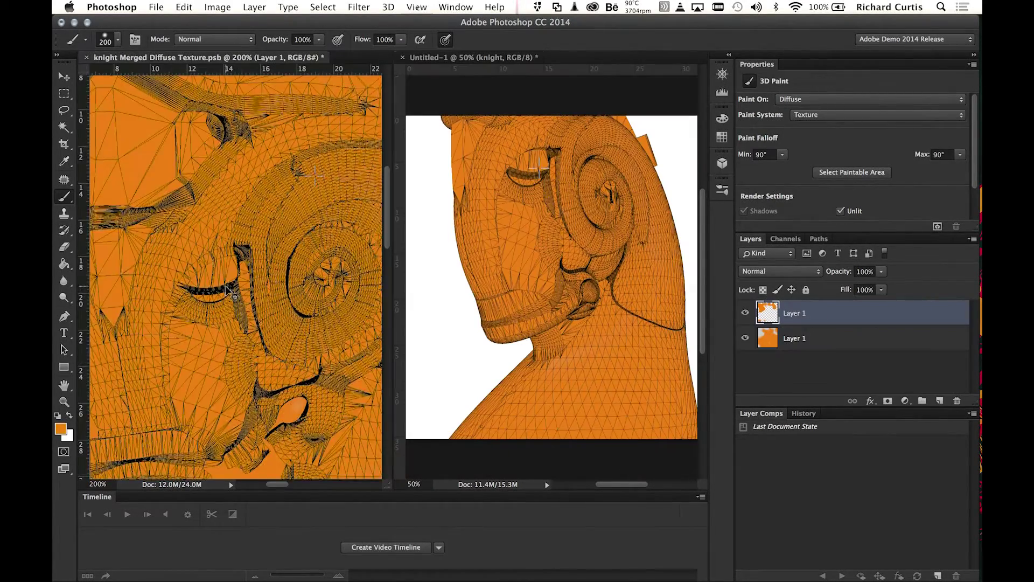
key("super+equal")
key("super+equal")
key("super+equal")
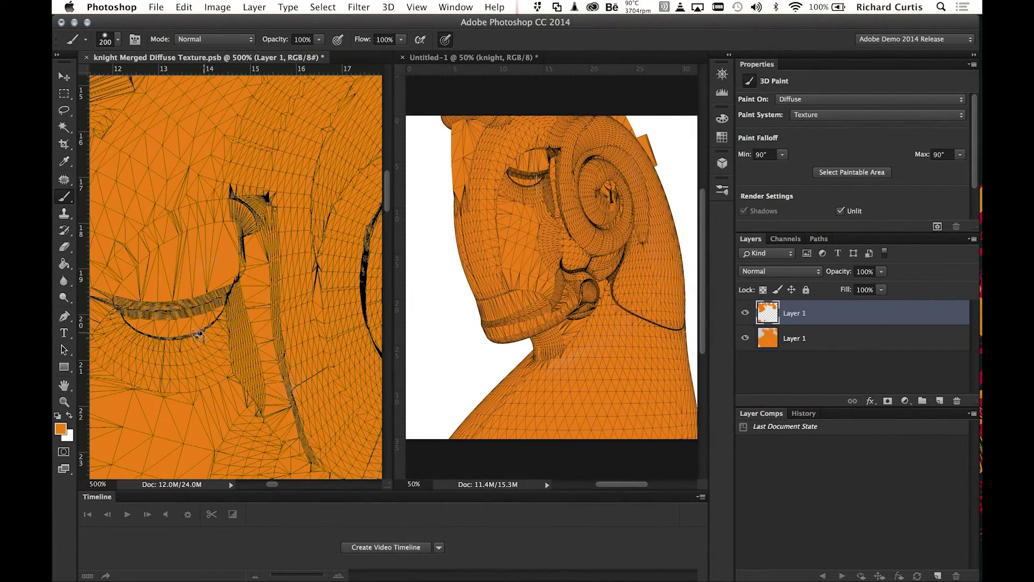
left_click_drag(172, 351, 275, 279)
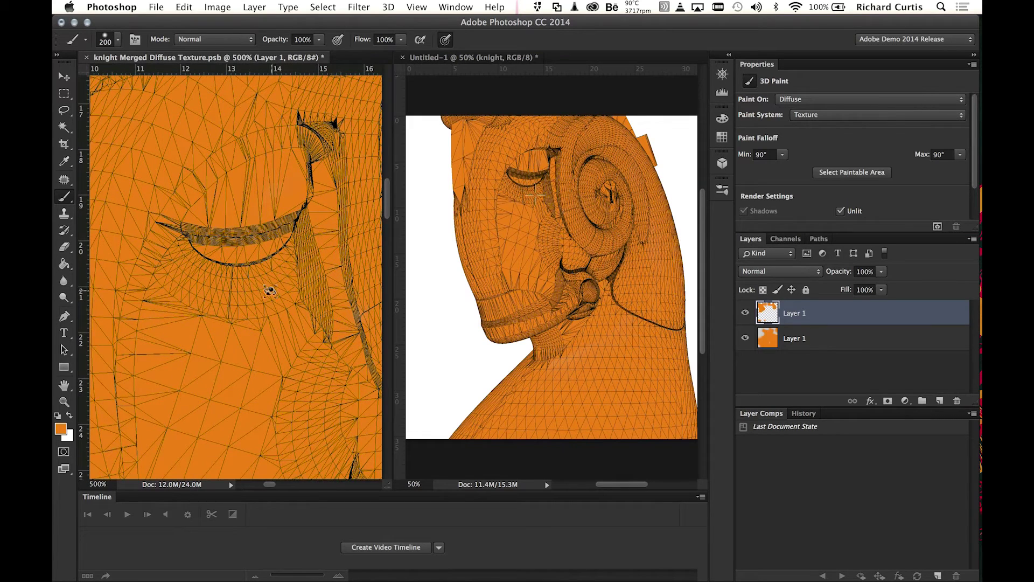
Pick a yellow-orange paint colour, adjusting its brightness and saturation
left_click(270, 290, "ctrl+alt+super")
left_click_drag(294, 245, 304, 248)
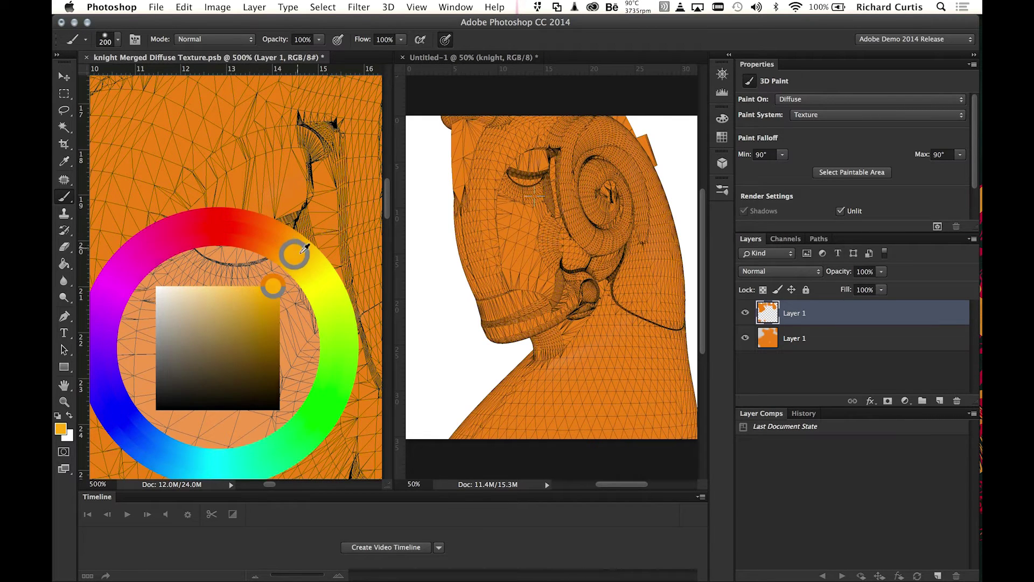
left_click_drag(274, 287, 259, 296)
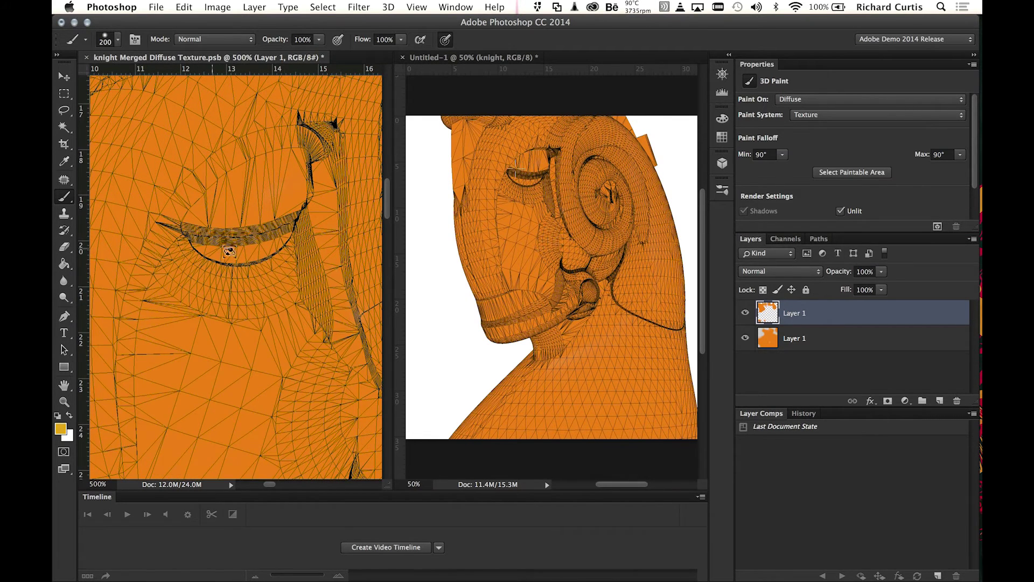
left_click(526, 188)
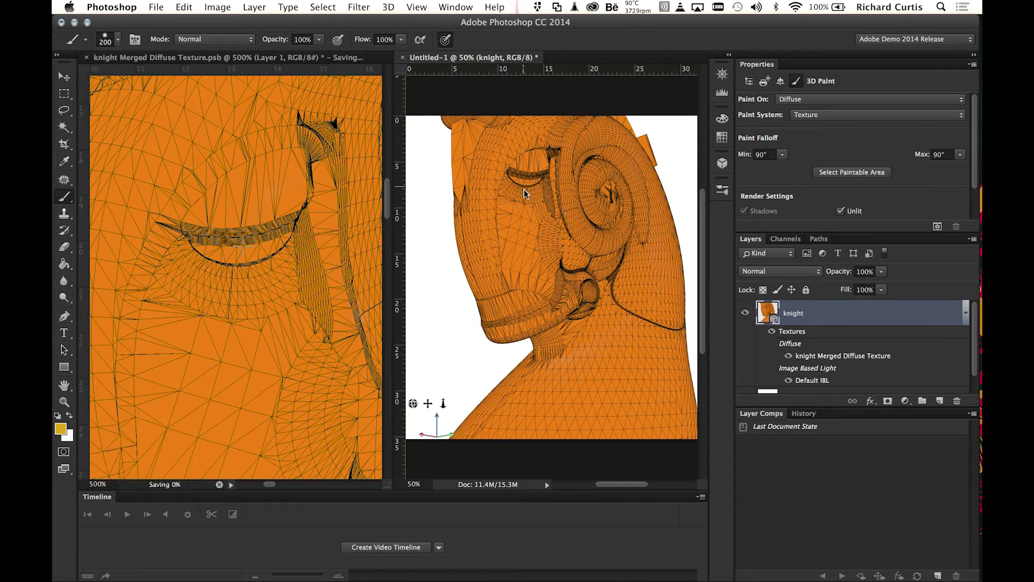
left_click(228, 254)
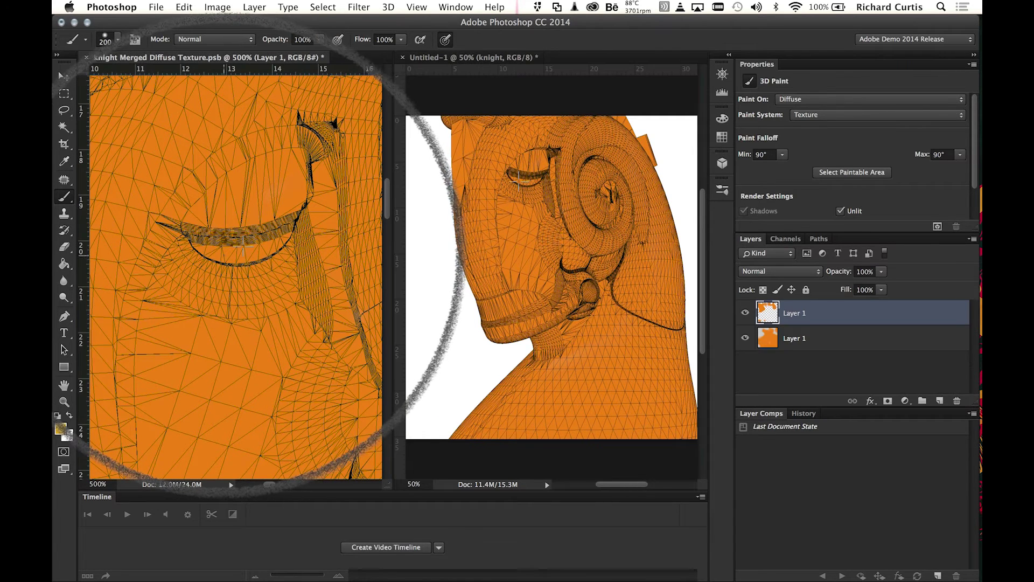
Shrink the brush slightly to paint the eye crease yellow
key("bracketleft")
key("bracketleft")
key("bracketleft")
key("bracketleft")
key("bracketleft")
key("bracketleft")
key("bracketleft")
key("bracketleft")
key("bracketleft")
key("bracketleft")
key("bracketleft")
key("bracketleft")
key("bracketleft")
key("bracketleft")
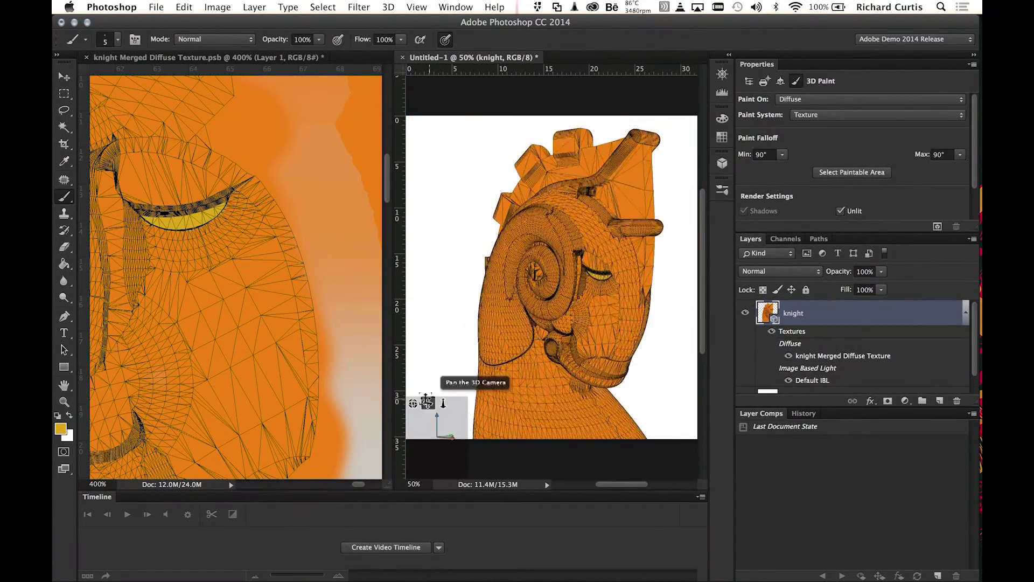
Uncheck Unlit for shaded rendering with shadows, then select Scene in the 3D panel
left_click(842, 211)
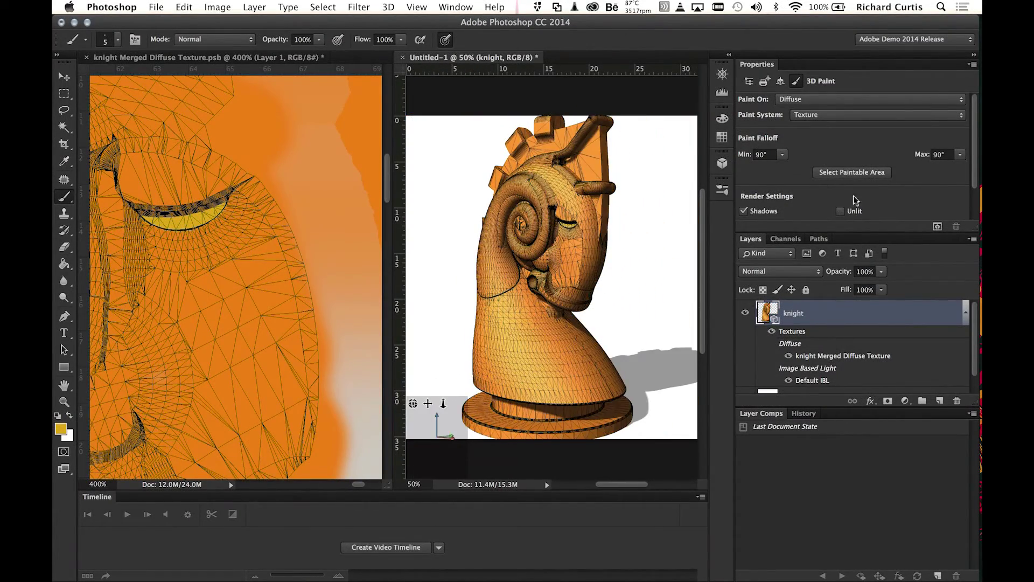
left_click(722, 163)
left_click(605, 201)
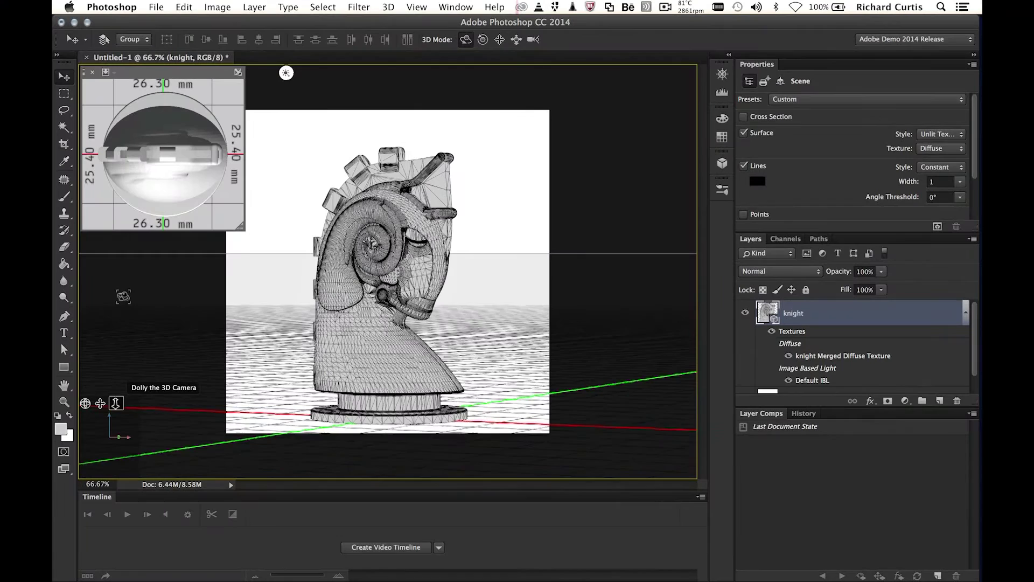
Target a local MakerBot Replicator 5th Generation printer in the 3D print settings
left_click(765, 81)
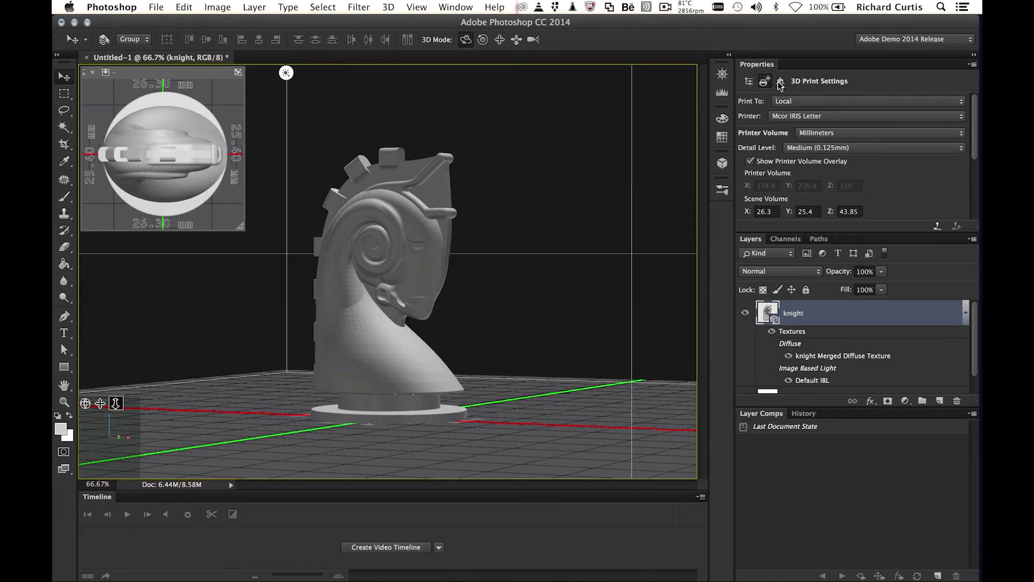
left_click(820, 103)
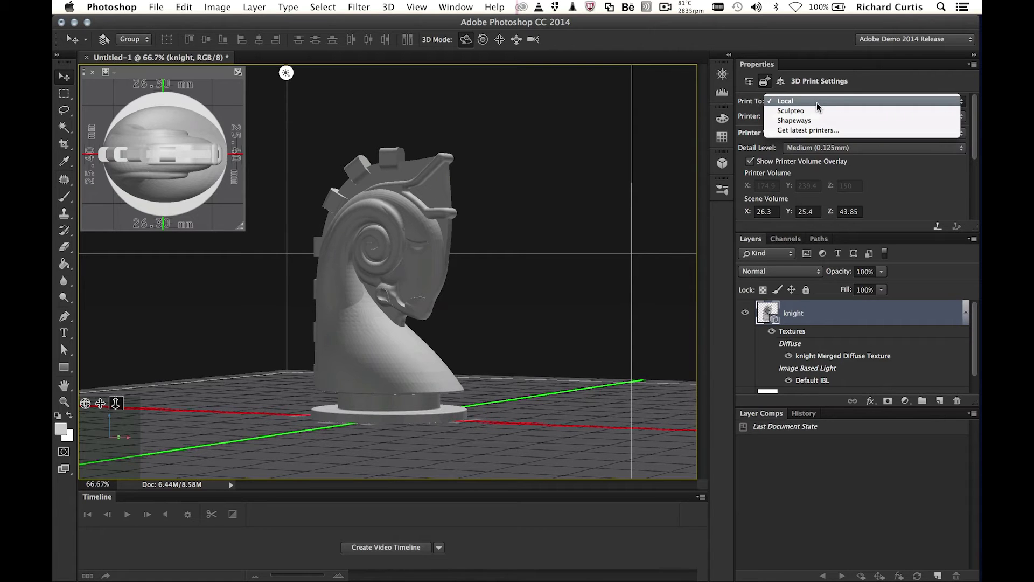
left_click(864, 78)
left_click(837, 116)
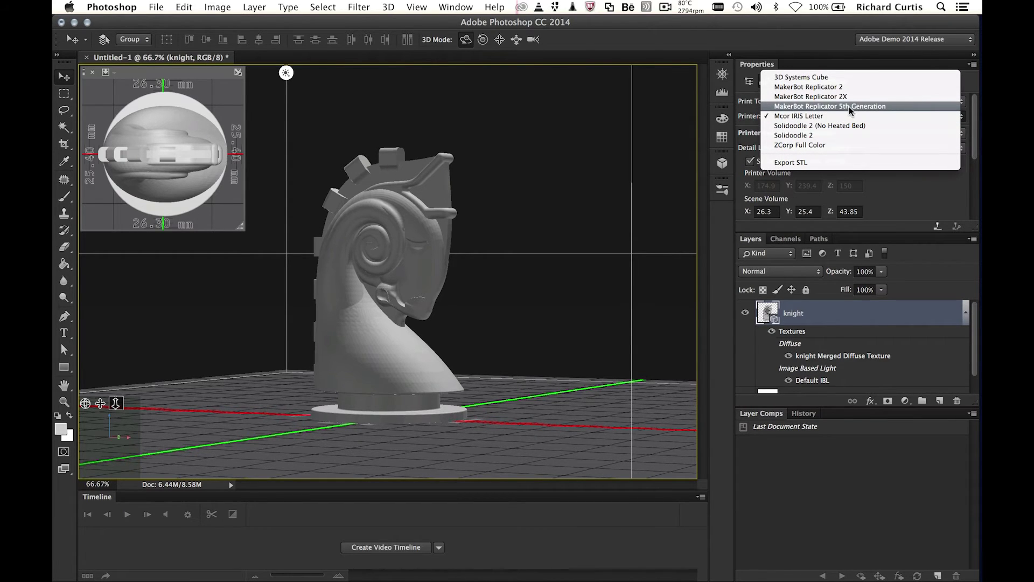
left_click(849, 105)
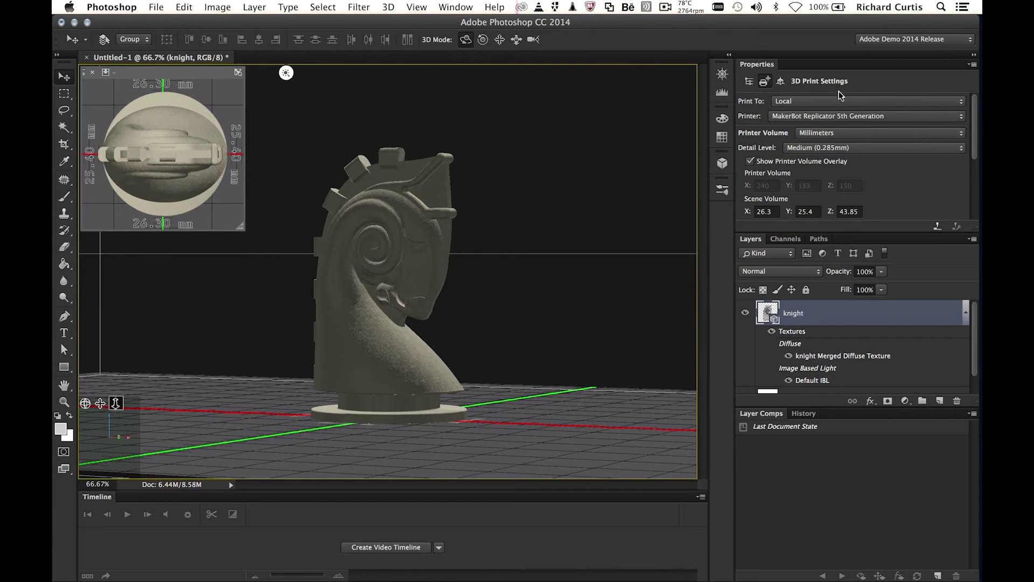
Set the print detail level to High (0.075mm)
left_click(846, 146)
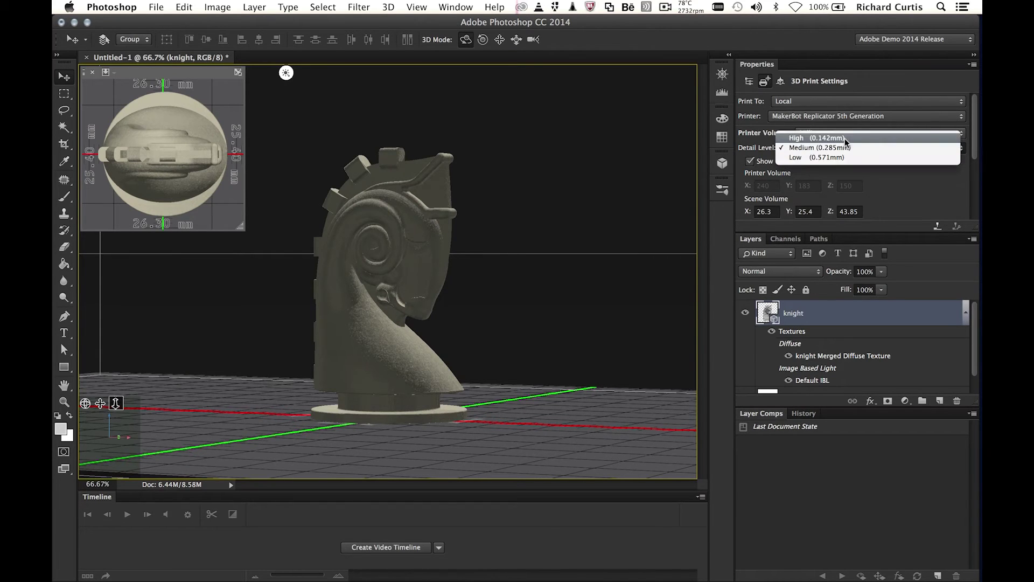
left_click(846, 137)
left_click(847, 150)
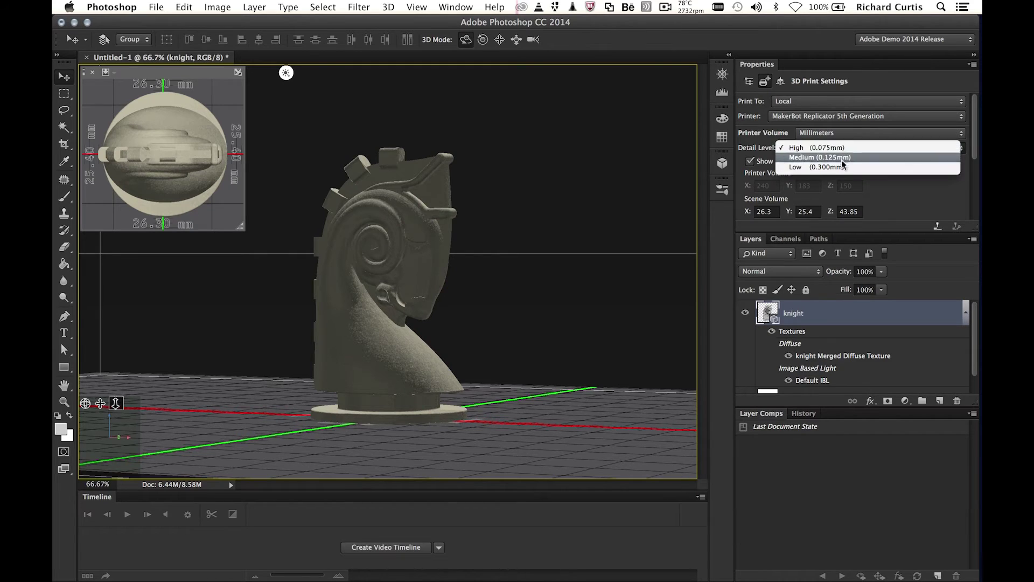
left_click(852, 149)
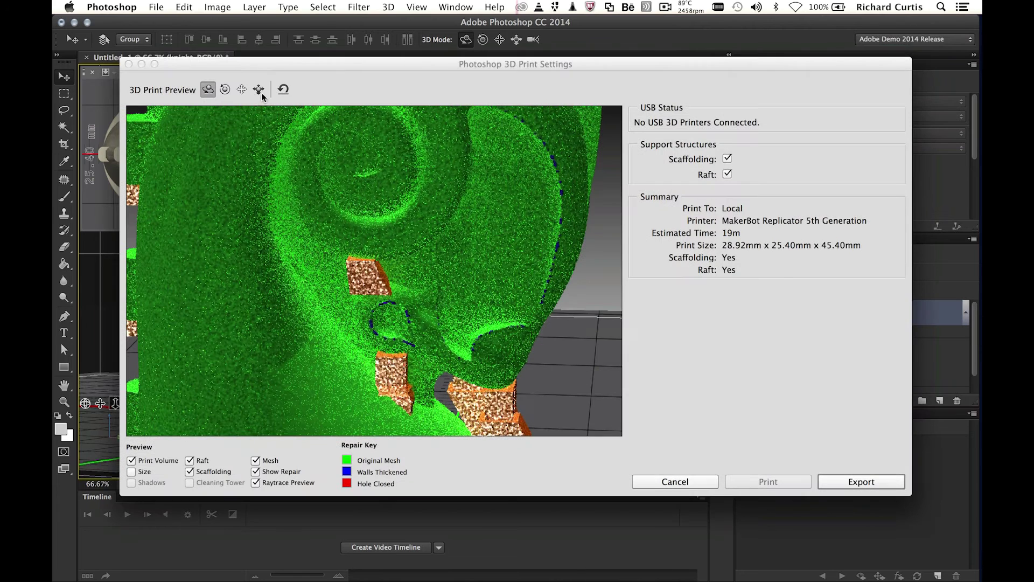
Pan and orbit the preview to inspect the supports, then turn off the raft
left_click(241, 89)
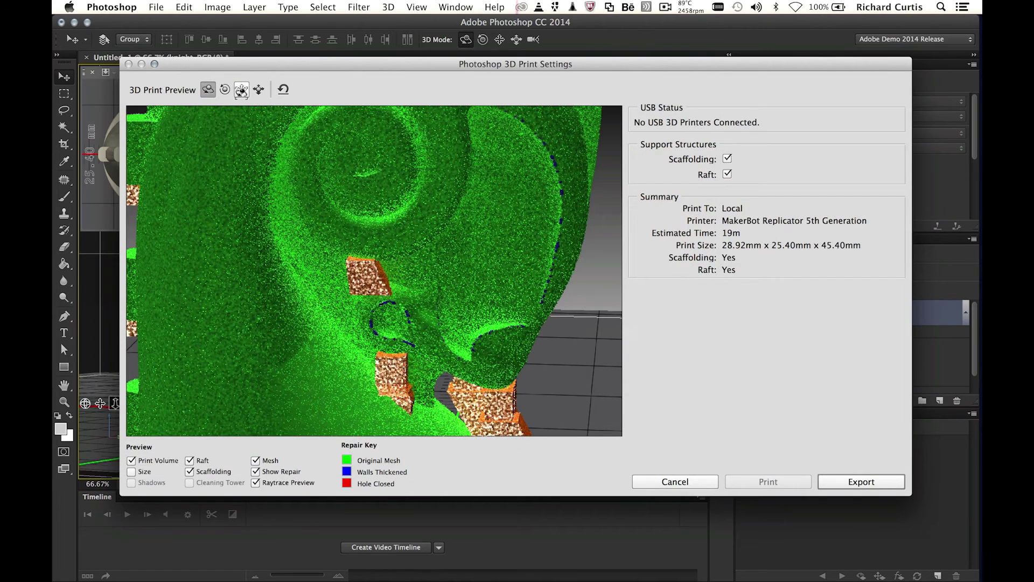
mouse_move(432, 180)
left_mouse_down()
mouse_move(436, 140)
mouse_move(429, 180)
mouse_move(438, 199)
left_mouse_up()
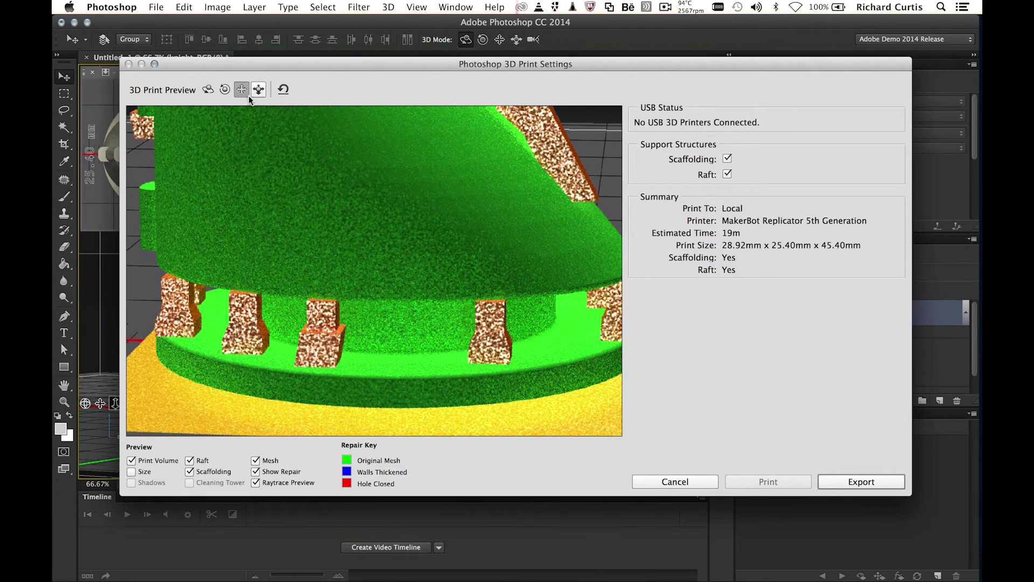
left_click(208, 90)
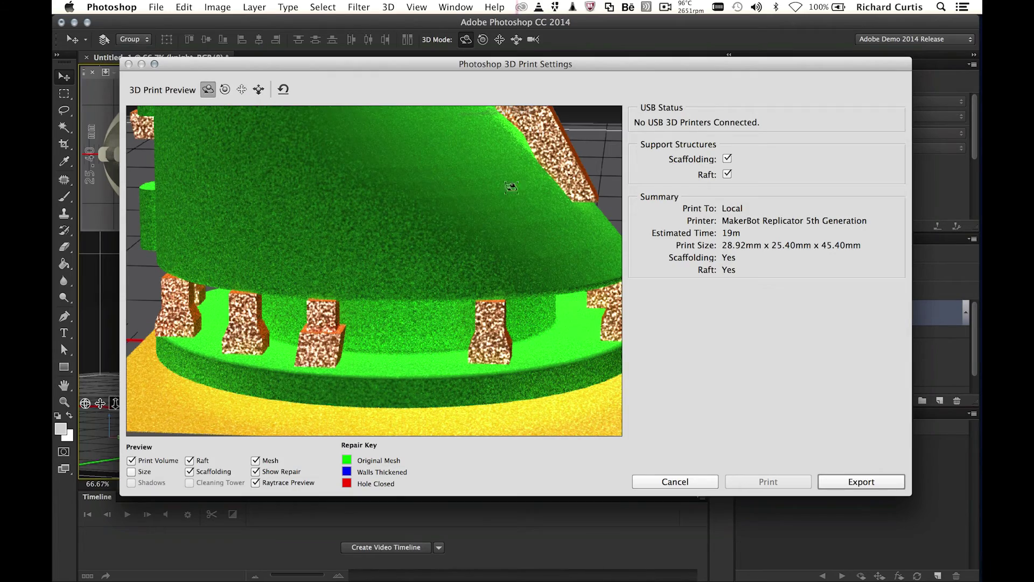
left_click_drag(450, 199, 397, 312)
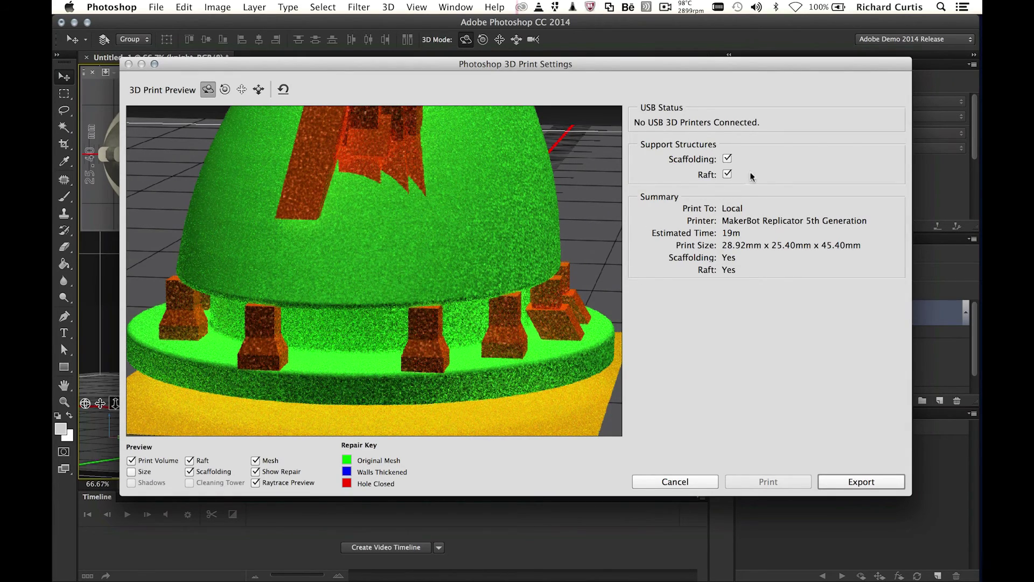
left_click(726, 174)
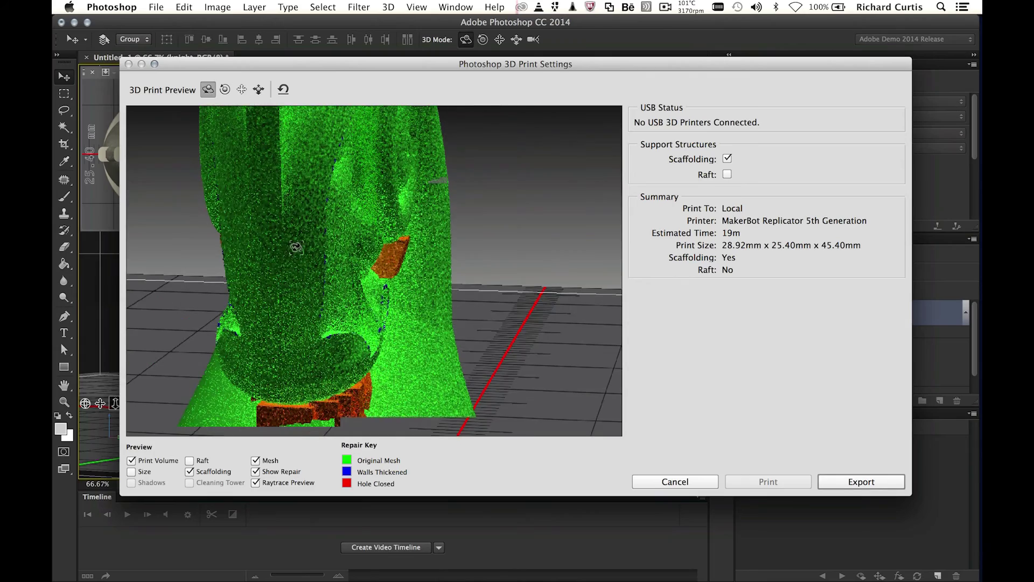
scroll(355, 251, "up", 10)
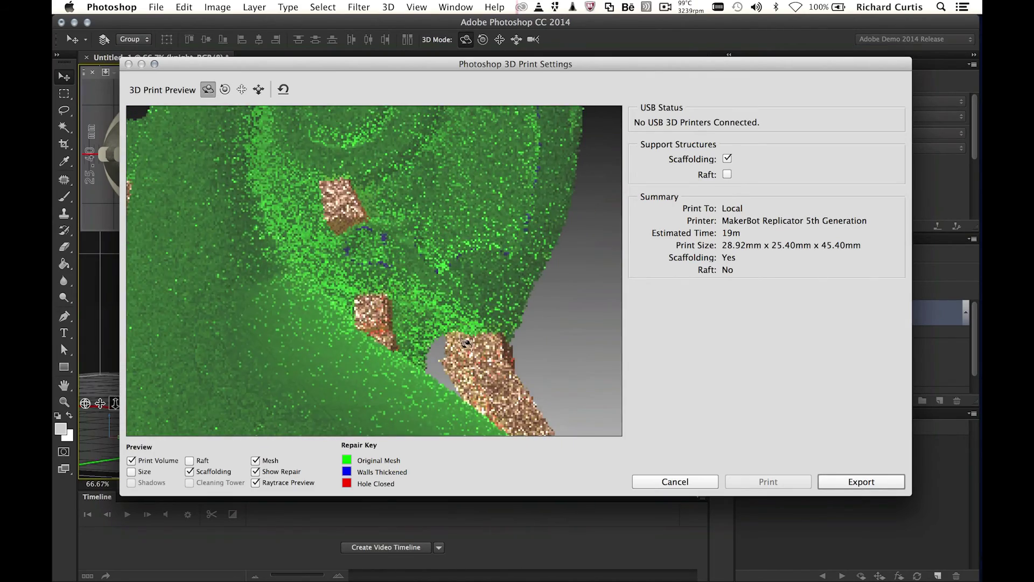
Turn off Raytrace Preview and Show Repair, sliding and orbiting to inspect the scaffolded knight
left_click(256, 482)
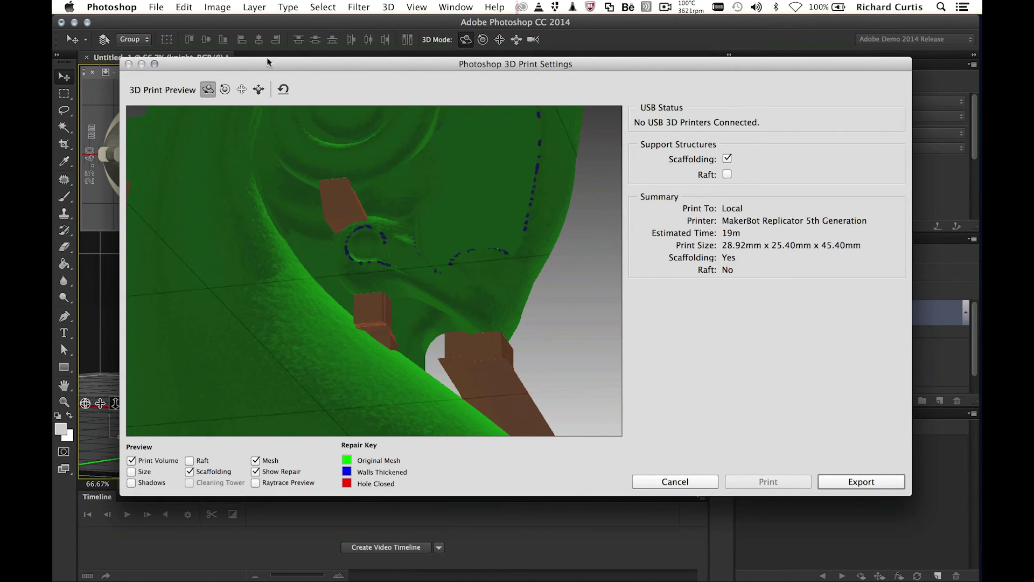
left_click(259, 90)
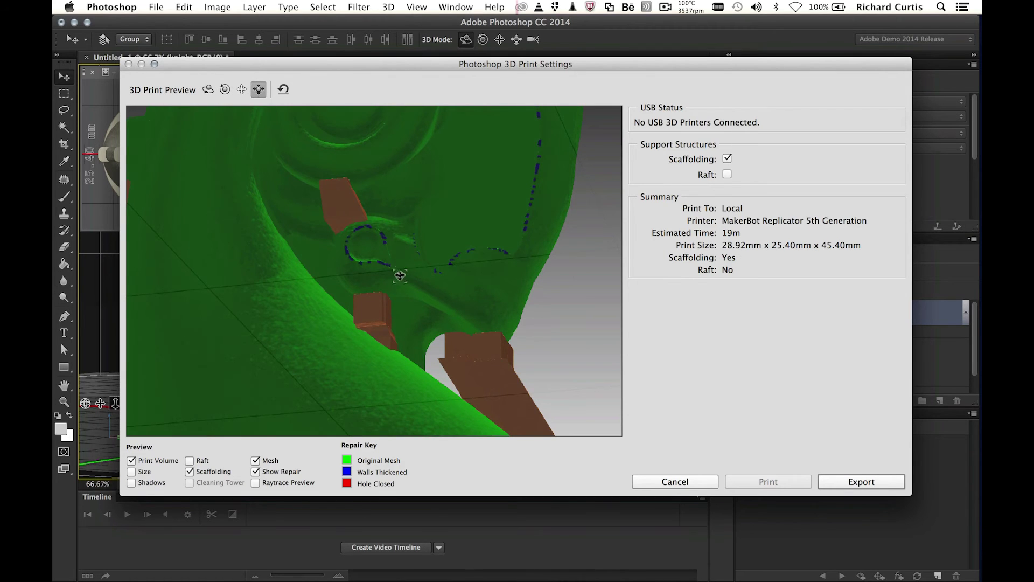
left_click_drag(400, 275, 246, 110)
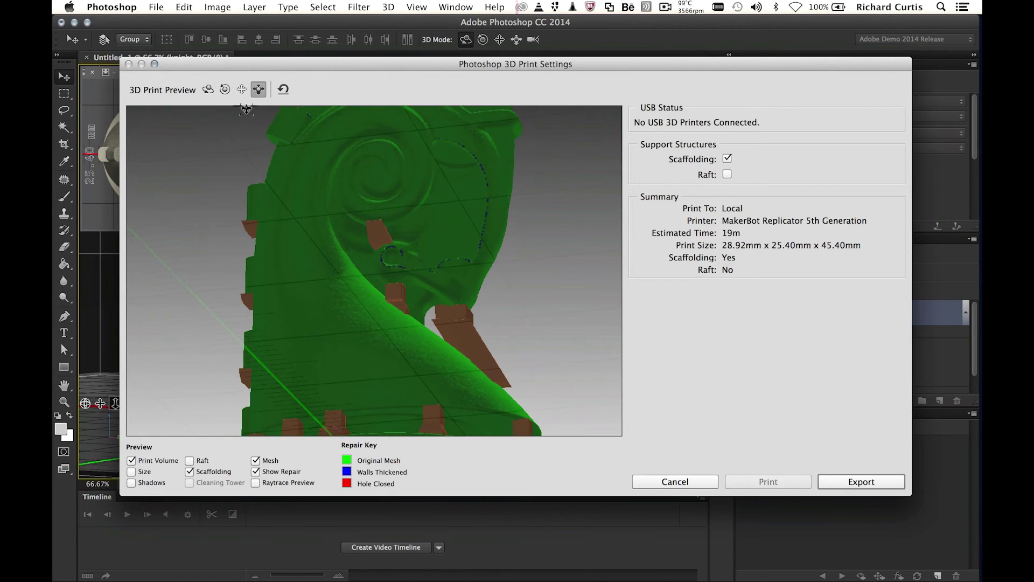
left_click(208, 90)
left_click_drag(404, 193, 377, 242)
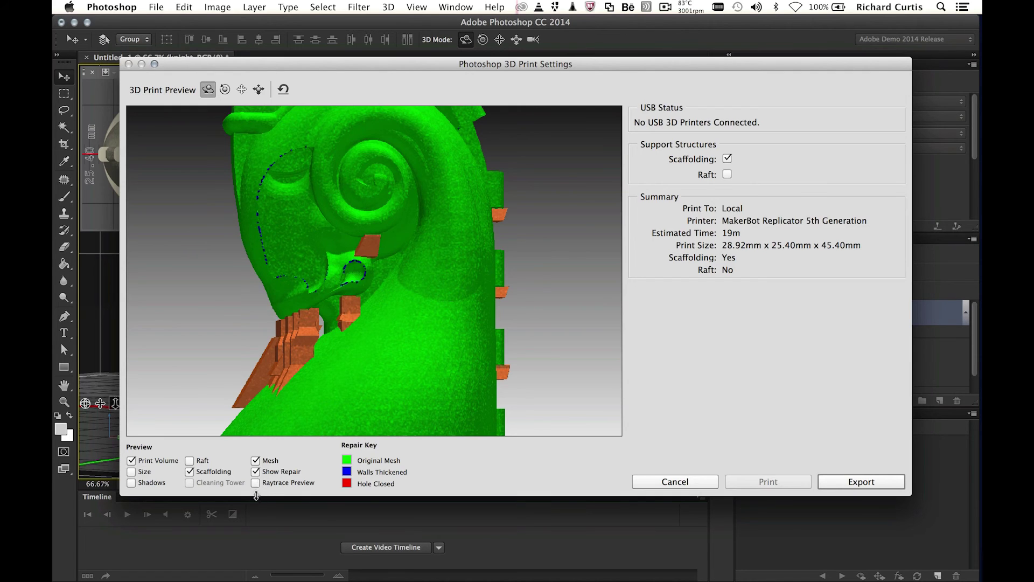
left_click(255, 472)
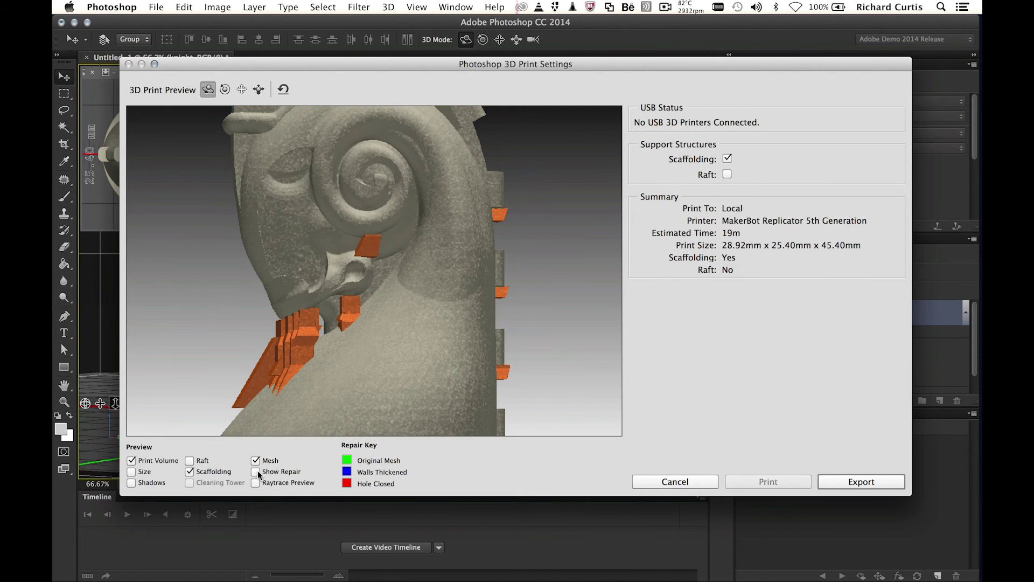
left_click_drag(315, 210, 413, 156)
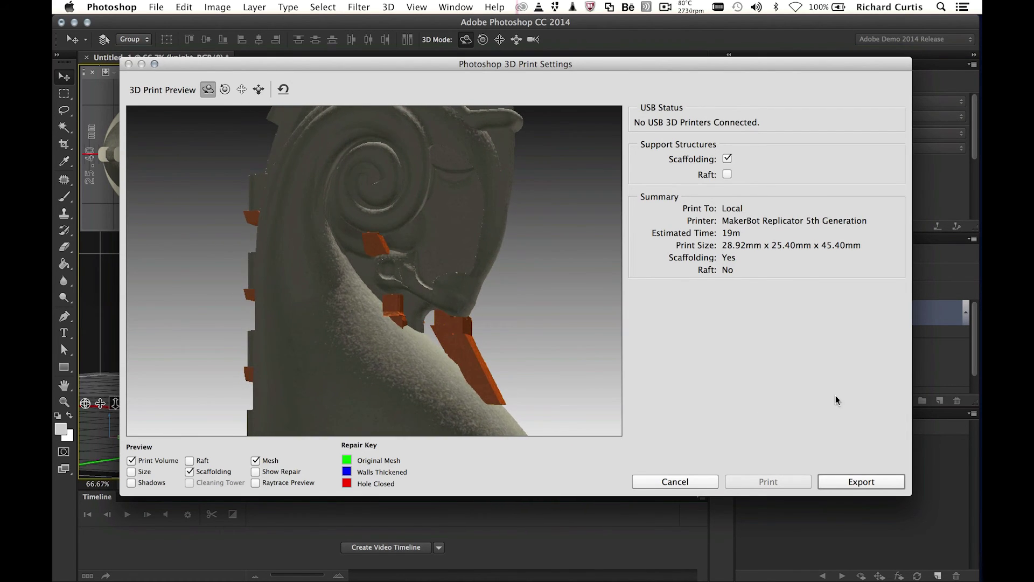
Export the print file, leaving the proposed name Untitled-1.makerbot unchanged
left_click(858, 482)
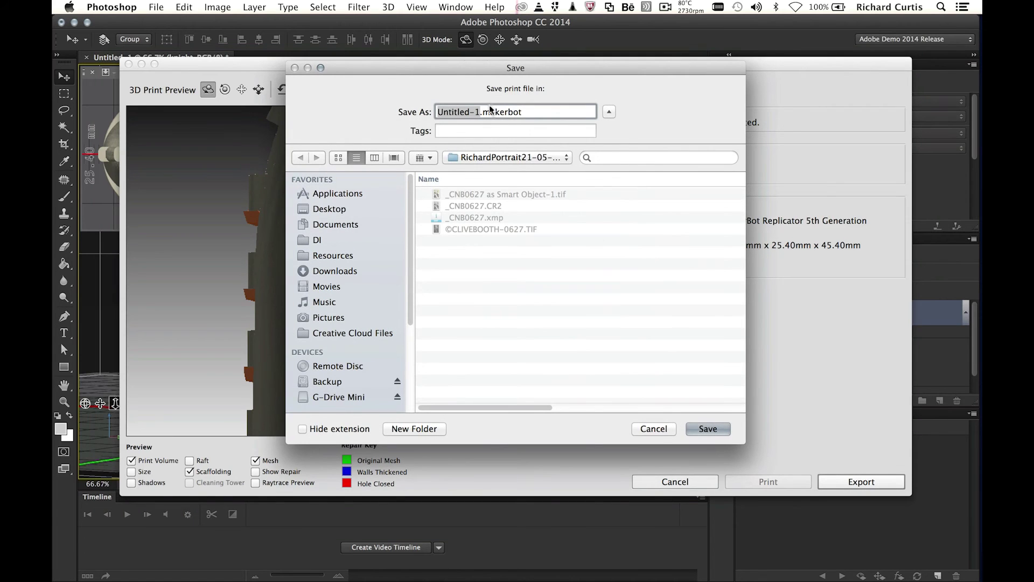
left_click(497, 112)
left_click_drag(497, 112, 528, 110)
left_click(530, 112)
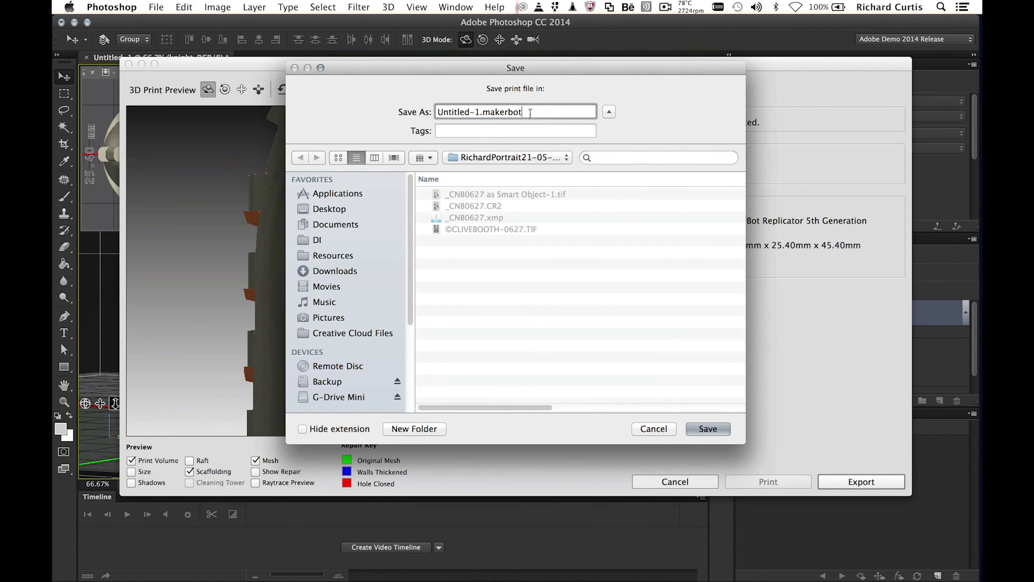